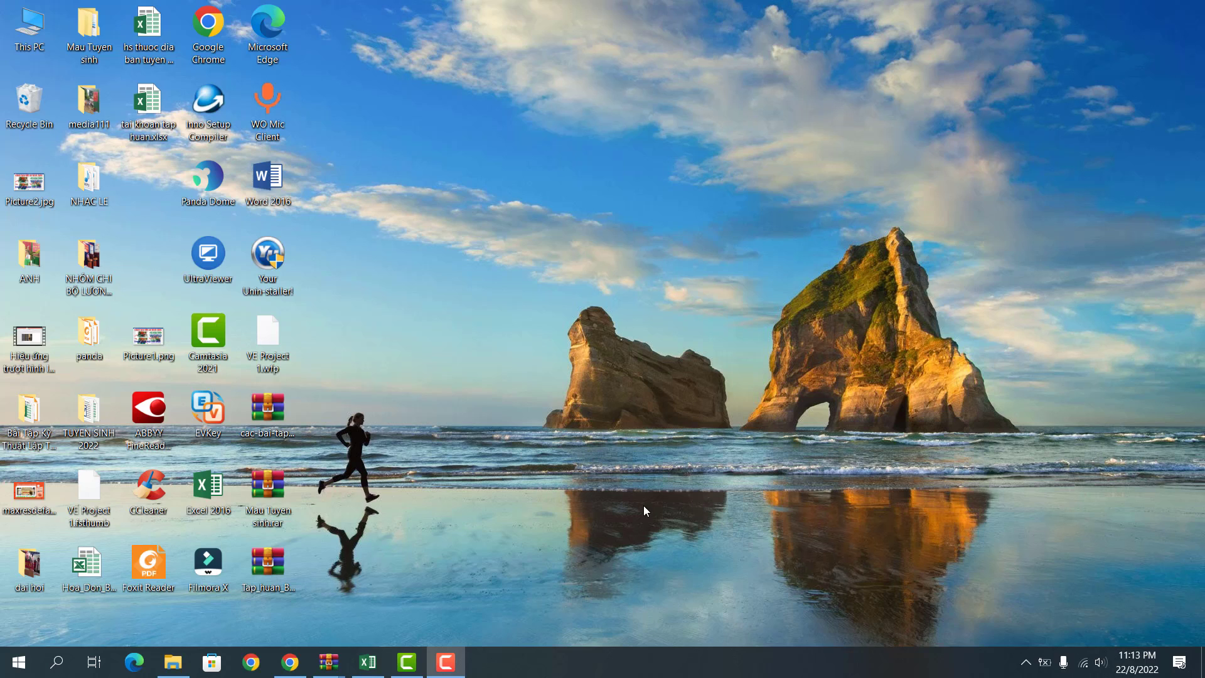
# Bring the workbook '25+ bài tập thực hành Excel.xls' with the BÁO CÁO DOANH THU report to the front
pyautogui.moveTo(643, 506); pyautogui.dragTo(824, 596)
pyautogui.click(368, 662)
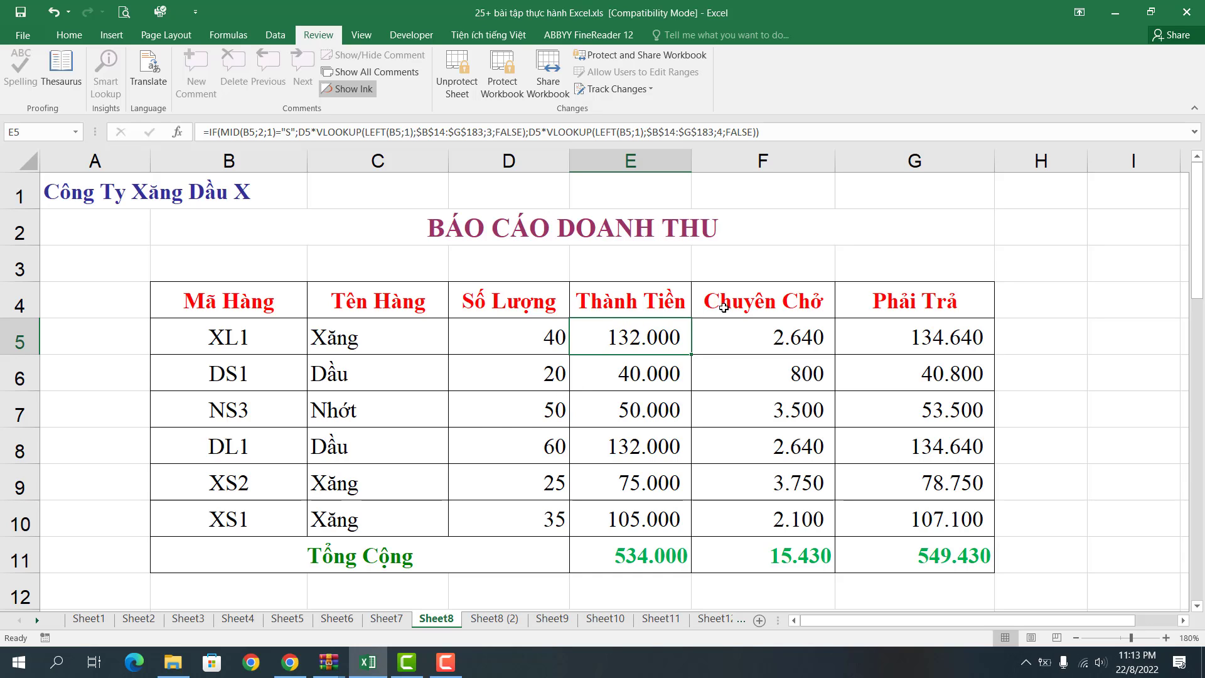
# Check that the Thành Tiền and Chuyên Chở formula cells refuse edits, dismissing each protection warning
pyautogui.click(898, 303)
pyautogui.click(676, 341)
pyautogui.doubleClick(666, 334)
pyautogui.click(601, 381)
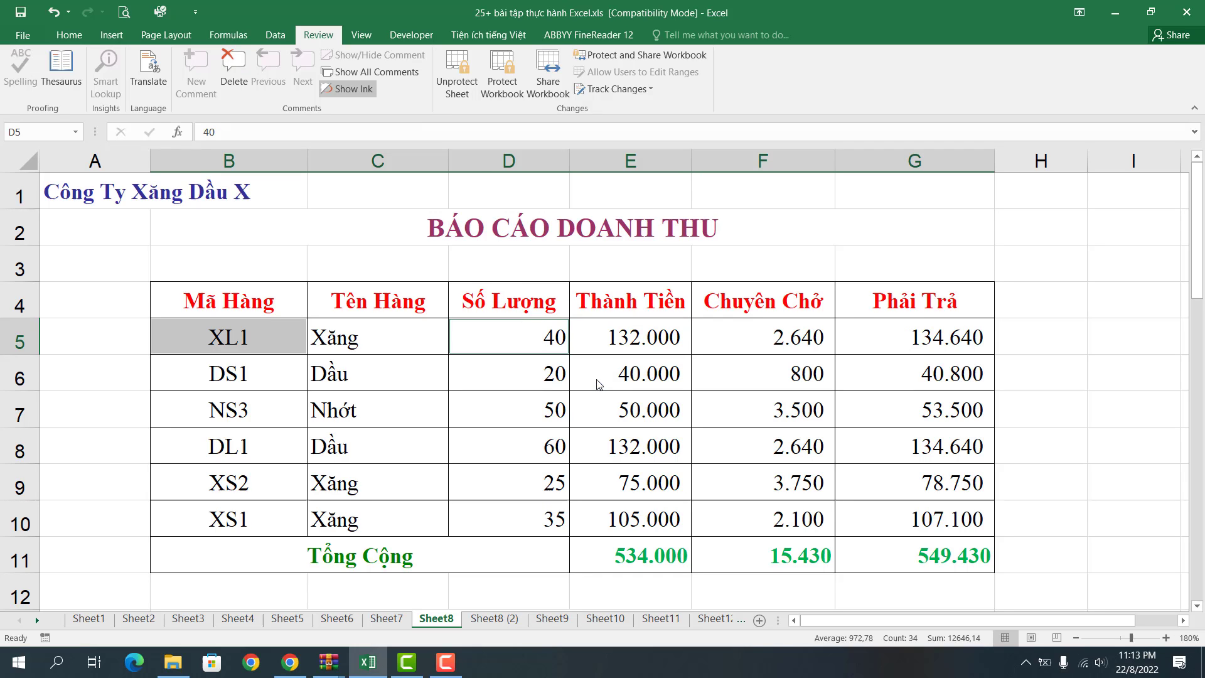
pyautogui.doubleClick(732, 347)
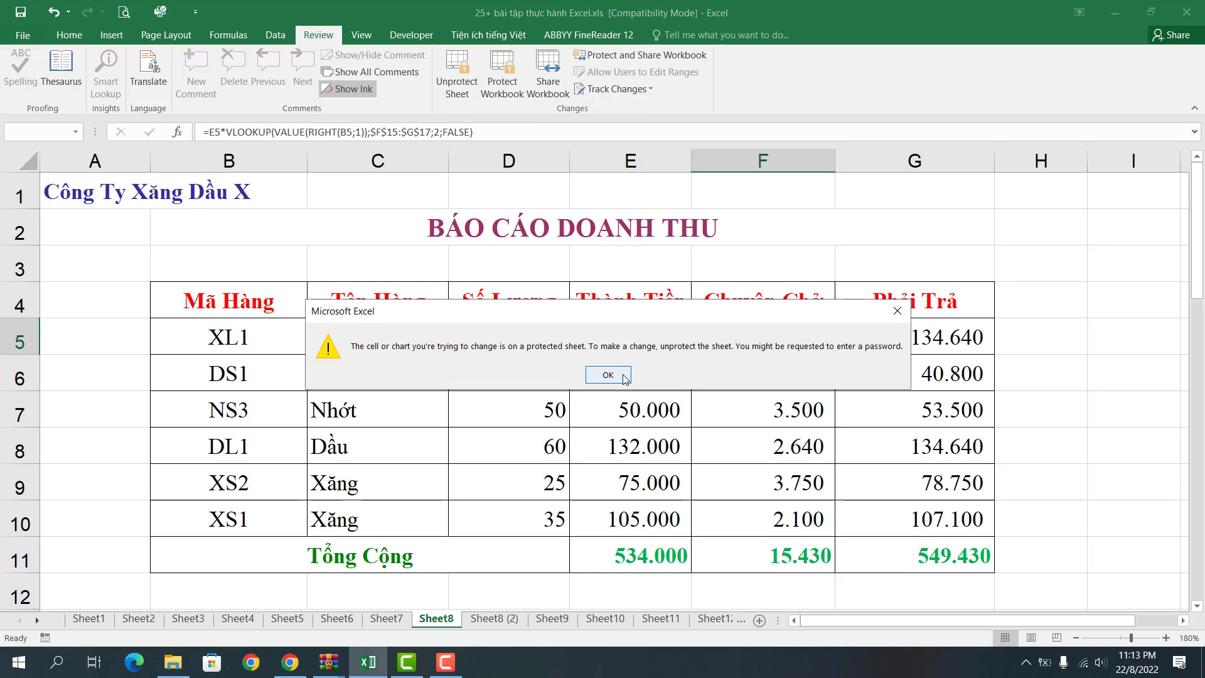
pyautogui.click(625, 378)
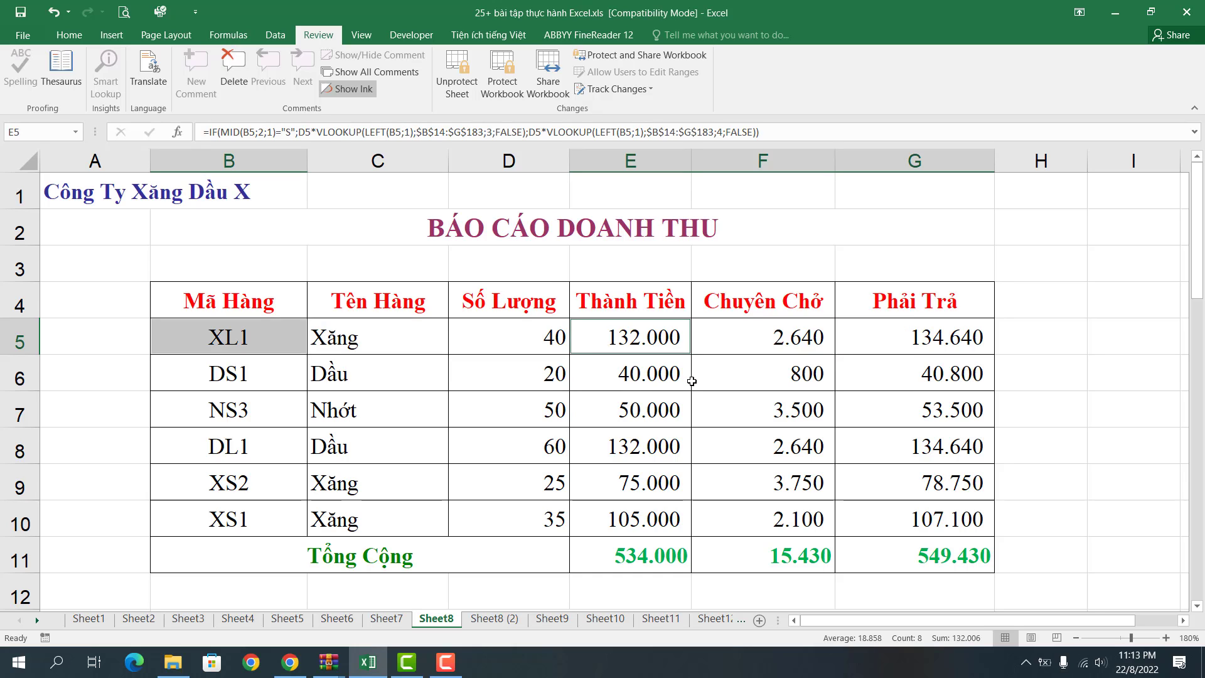
pyautogui.click(776, 383)
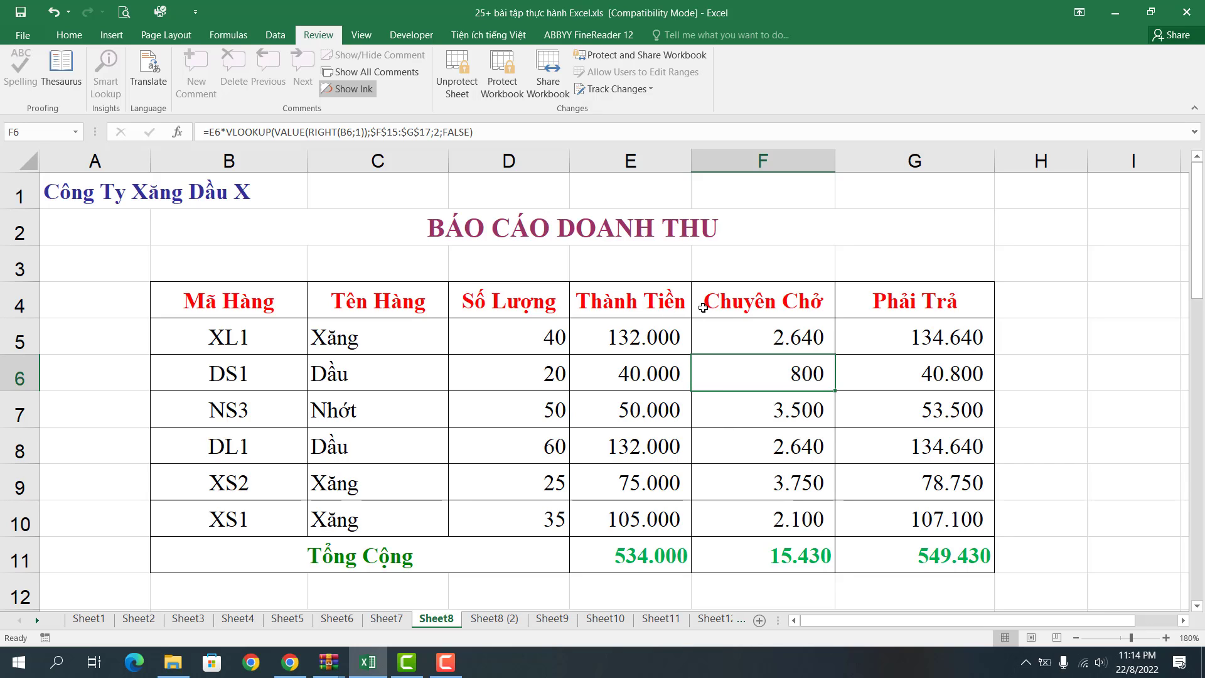
# Enter quantities 30 for XL1 and 40 for DS1 in the Số Lượng column
pyautogui.click(686, 347)
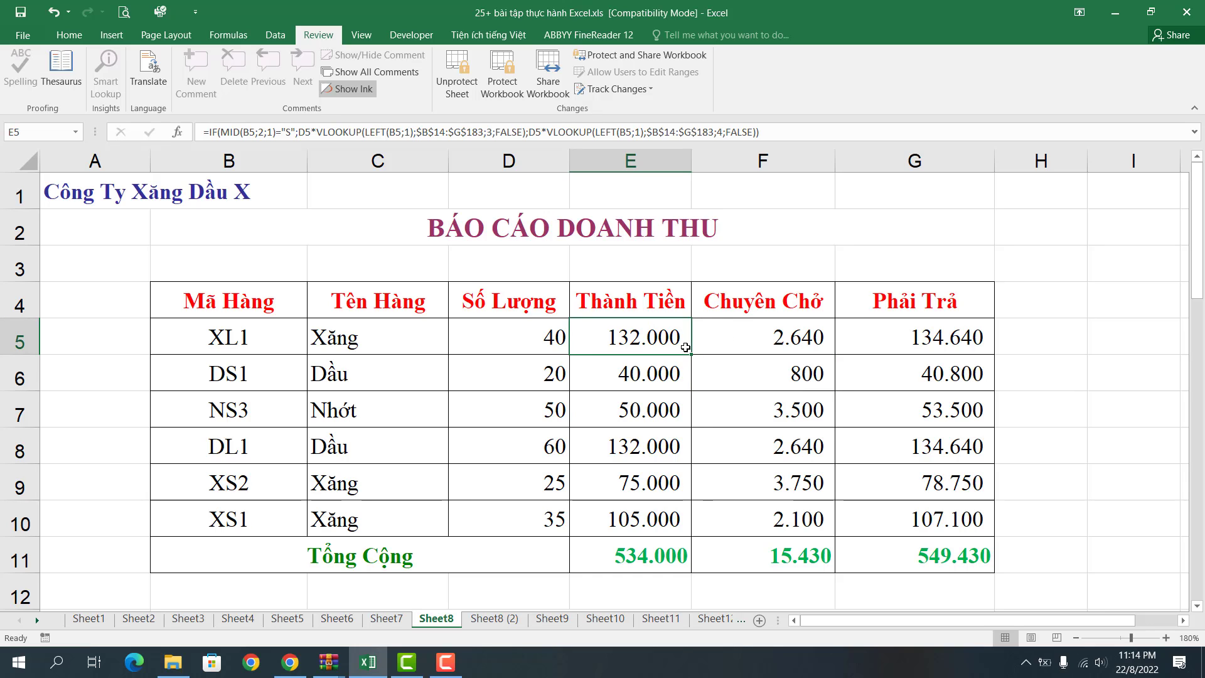
pyautogui.click(523, 346)
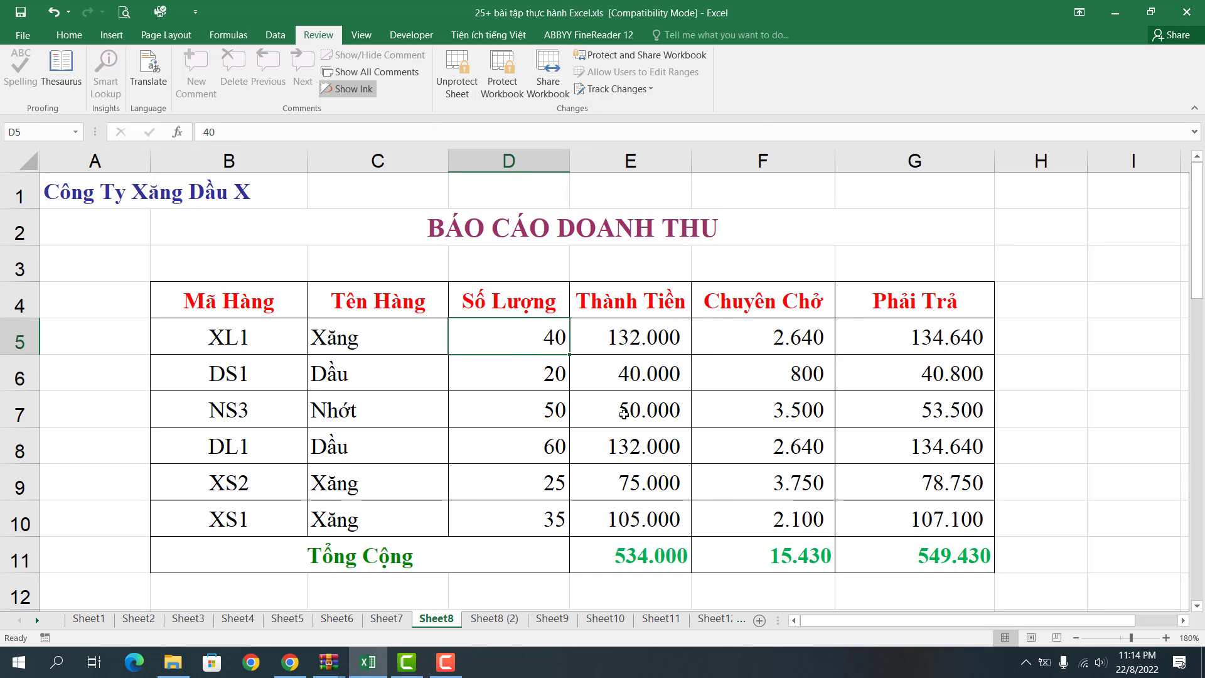
pyautogui.write('30')
pyautogui.press('Return')
pyautogui.press('Return')
pyautogui.write('40')
pyautogui.press('Return')
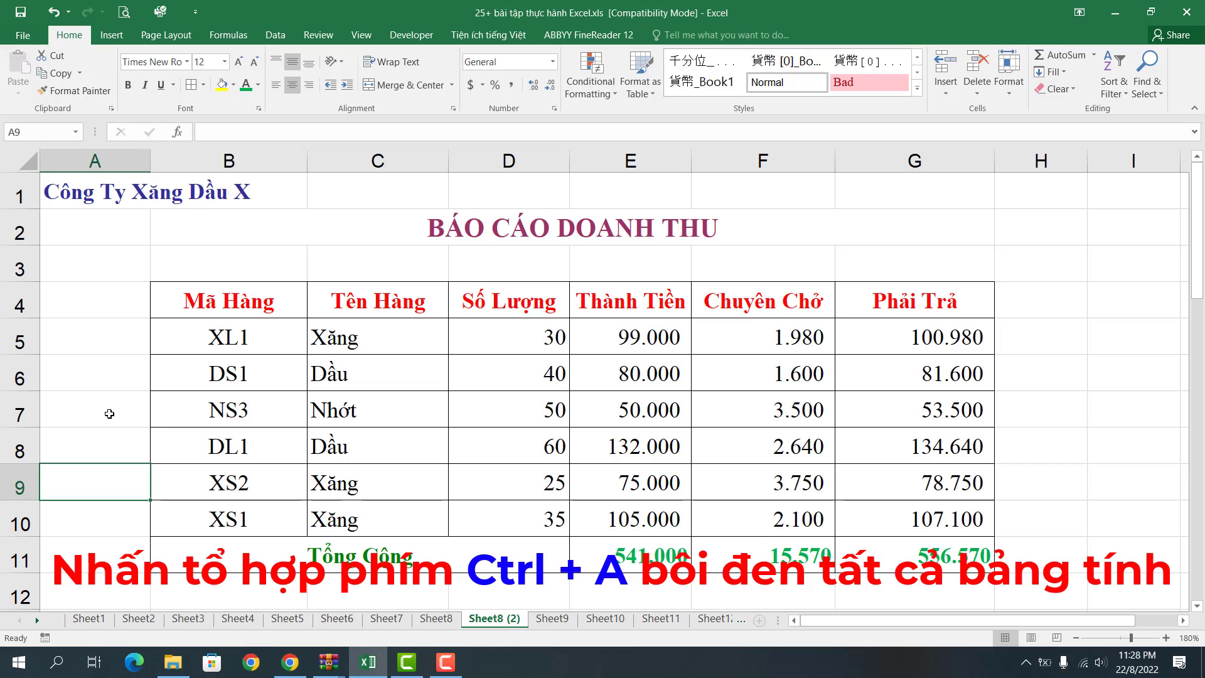
# Select the whole Sheet8 (2) worksheet and clear the Locked option under Format Cells > Protection
pyautogui.hotkey('ctrl', 'a')
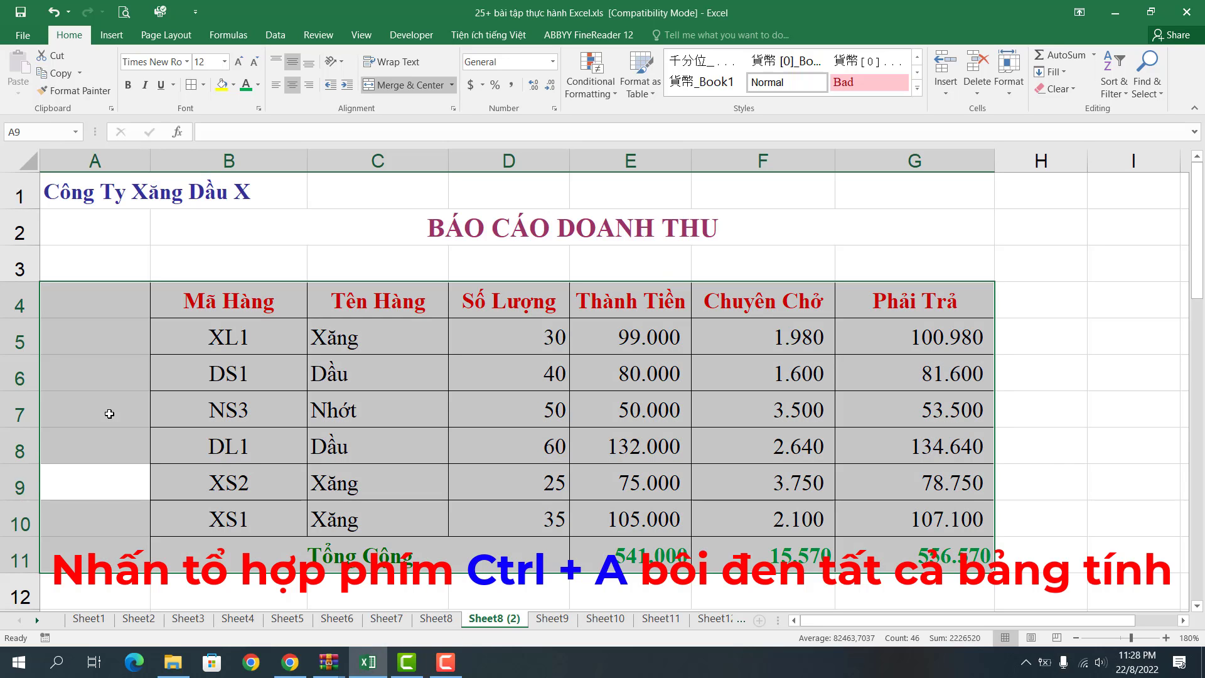
pyautogui.click(118, 235)
pyautogui.hotkey('ctrl', 'a')
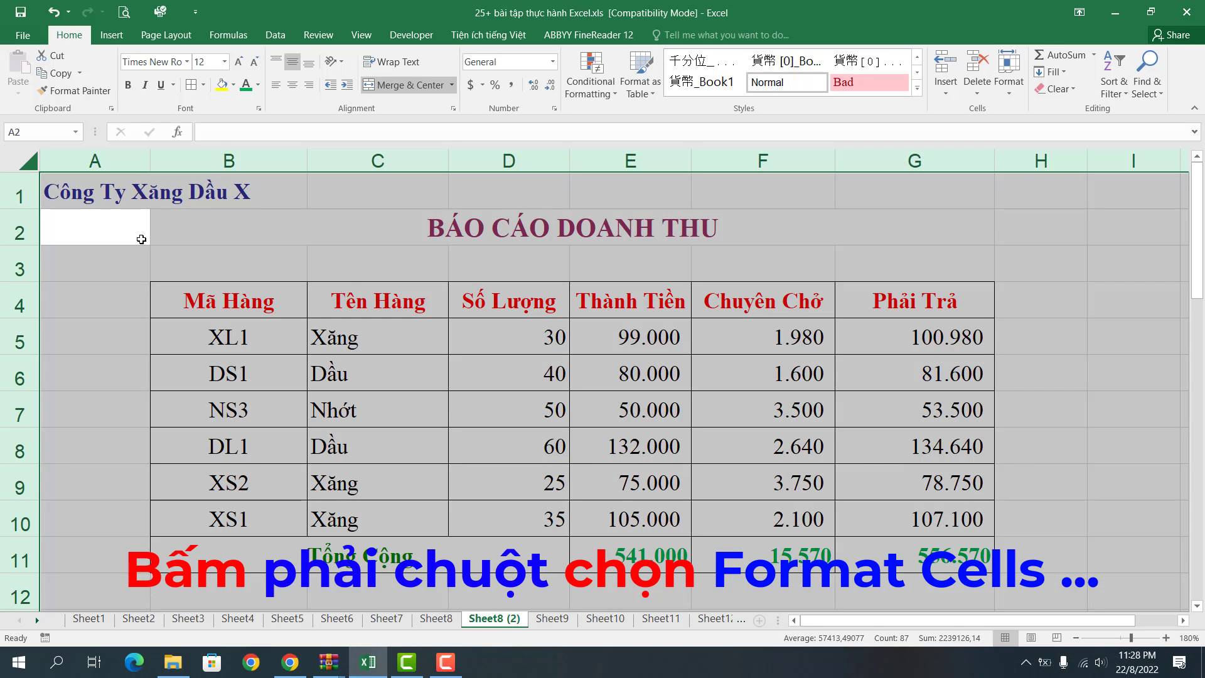
pyautogui.rightClick(261, 231)
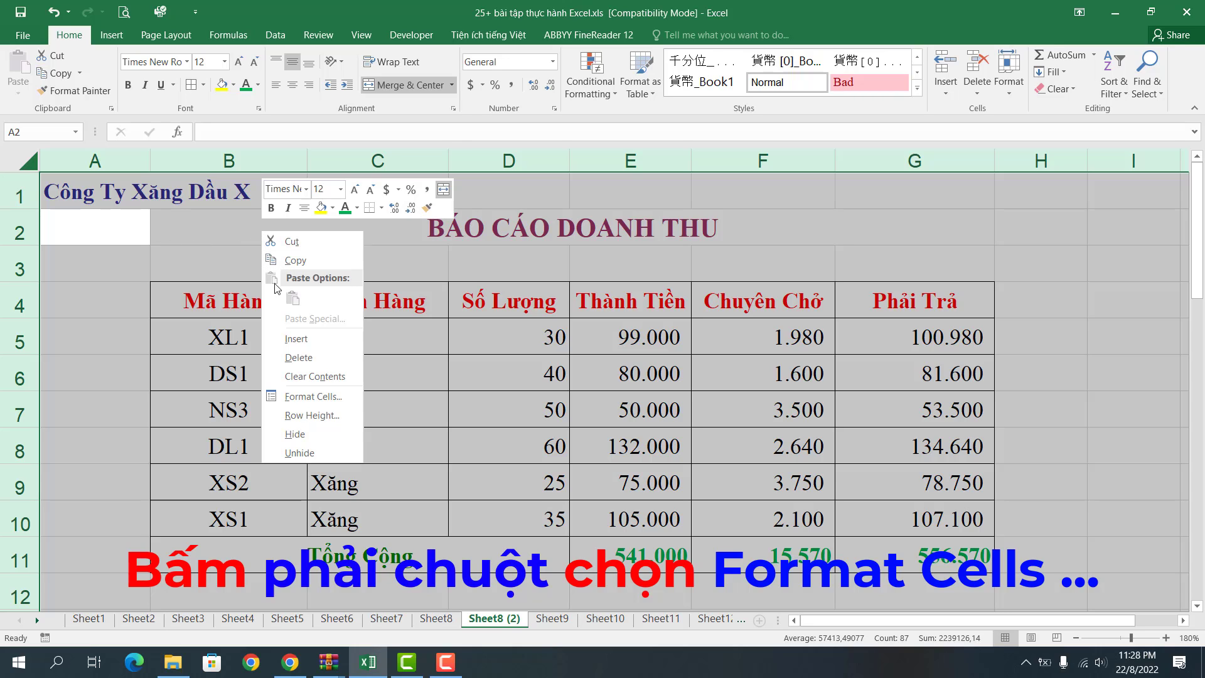
pyautogui.click(326, 396)
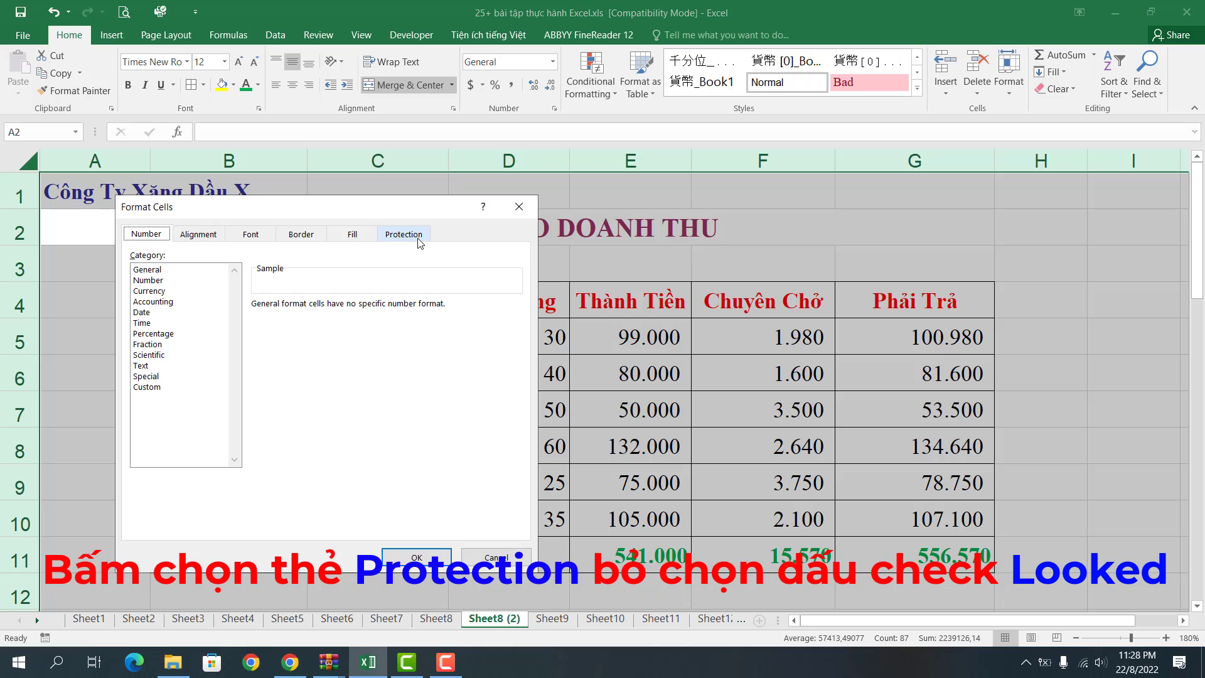
pyautogui.click(414, 242)
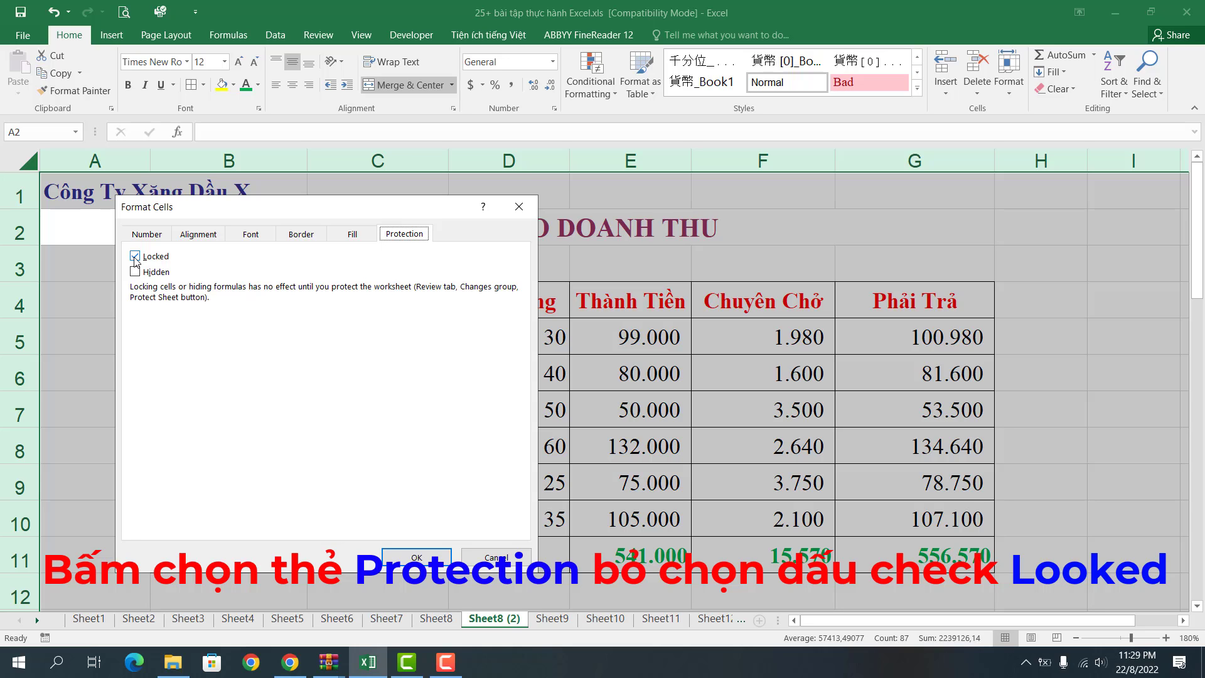
pyautogui.click(135, 256)
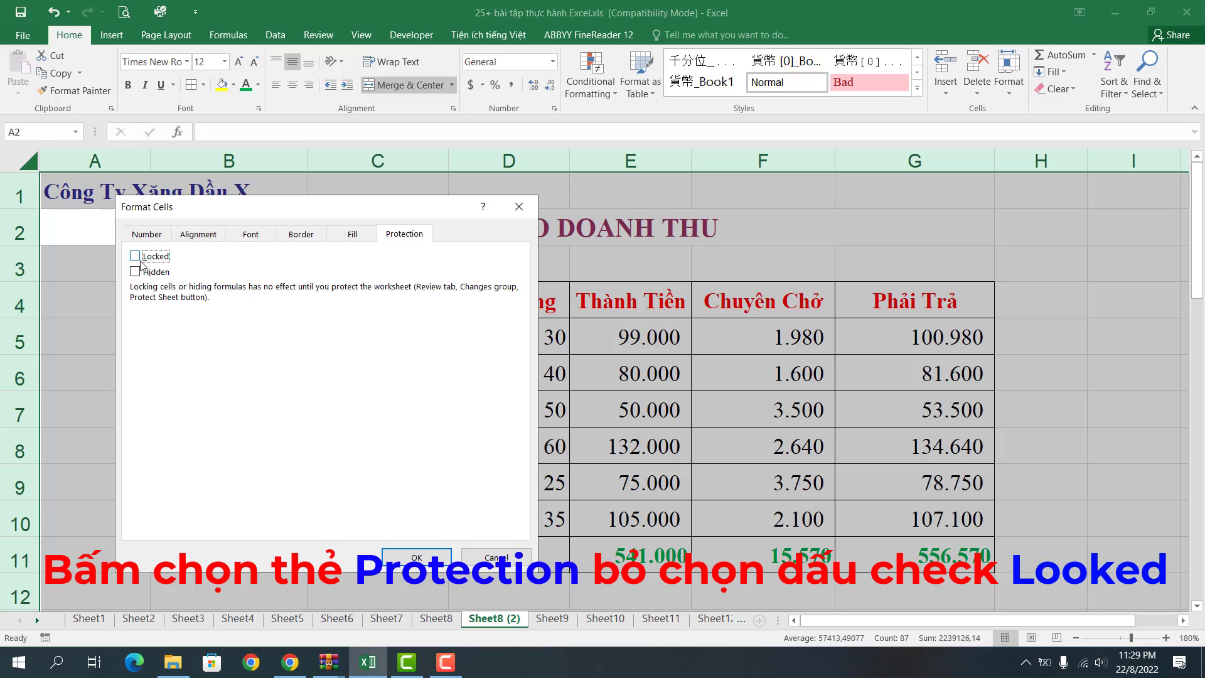
pyautogui.click(393, 560)
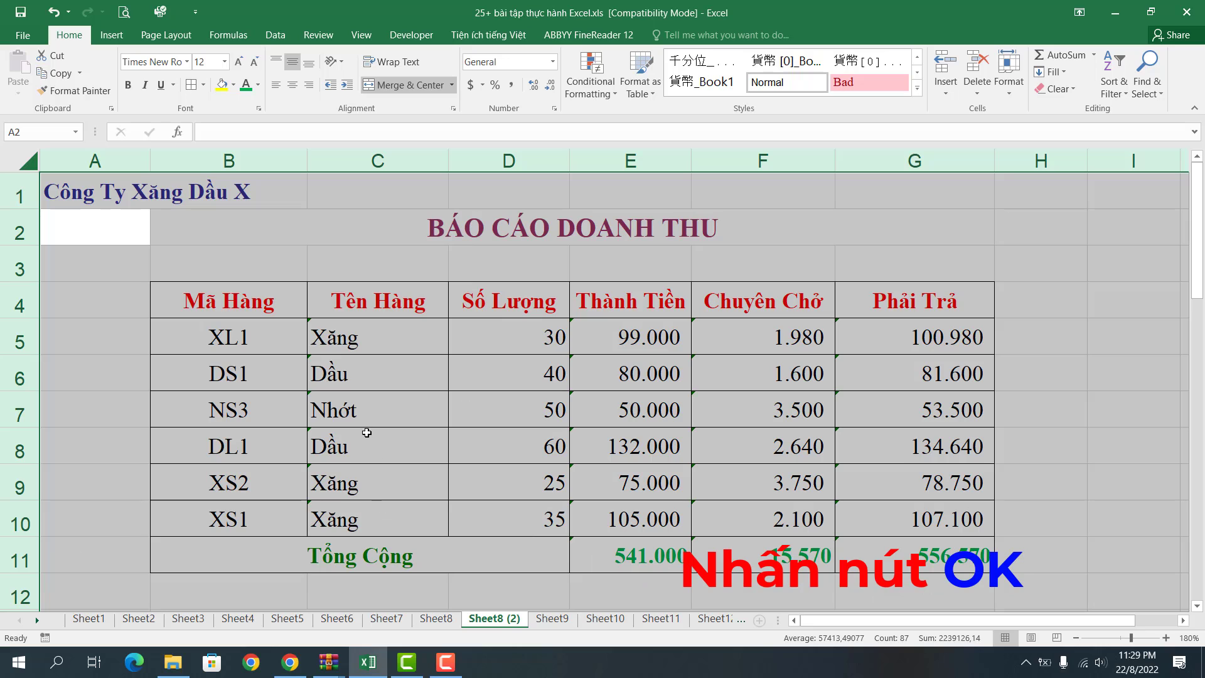
pyautogui.click(405, 269)
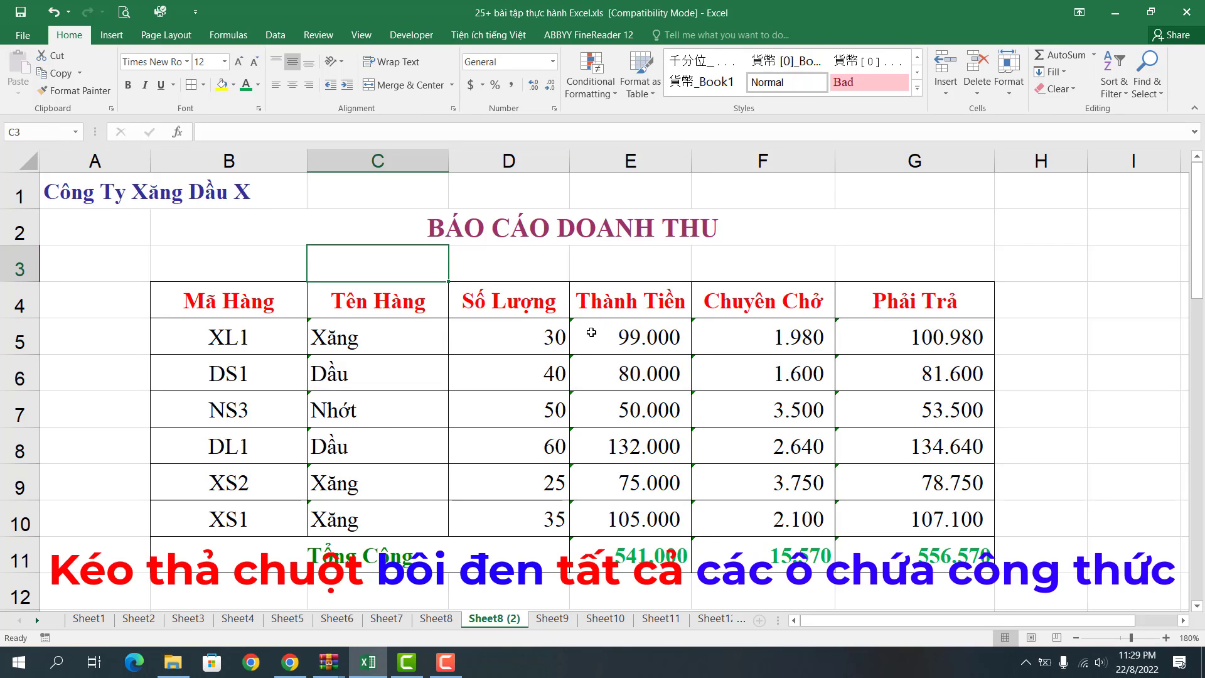
# Select E5:G11 (Thành Tiền to Phải Trả) and tick Locked on the Format Cells Protection tab
pyautogui.moveTo(592, 332)
pyautogui.mouseDown()
pyautogui.moveTo(940, 501)
pyautogui.moveTo(942, 551)
pyautogui.mouseUp()
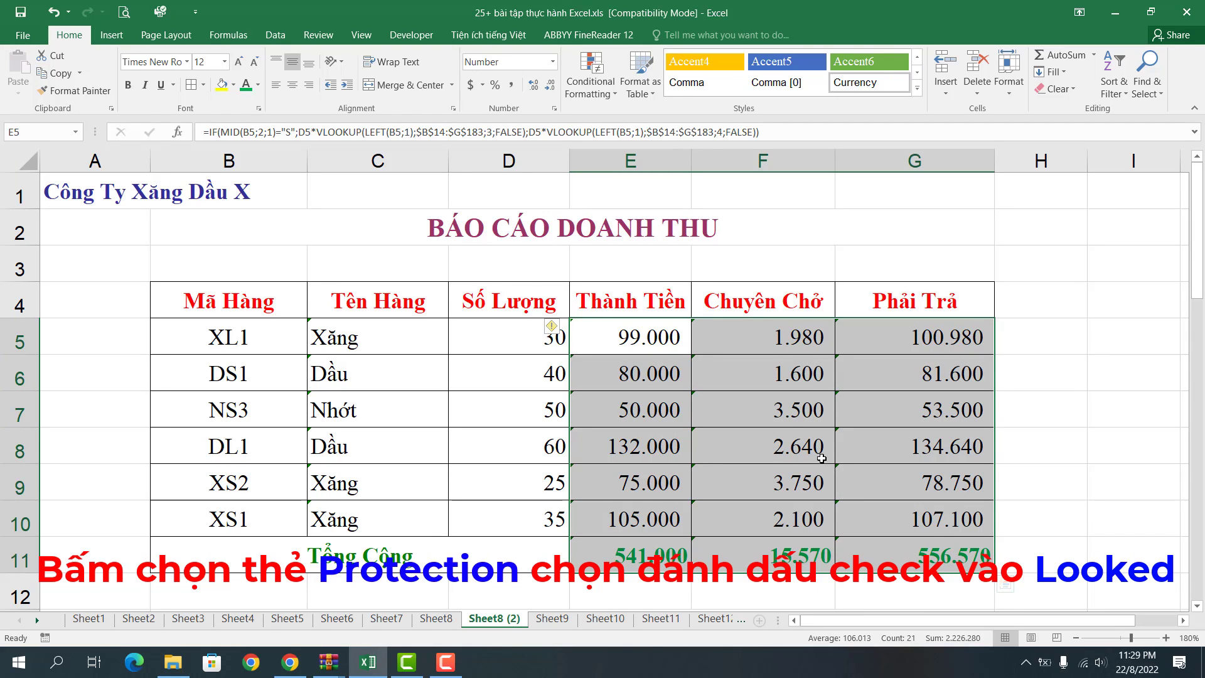
pyautogui.rightClick(771, 416)
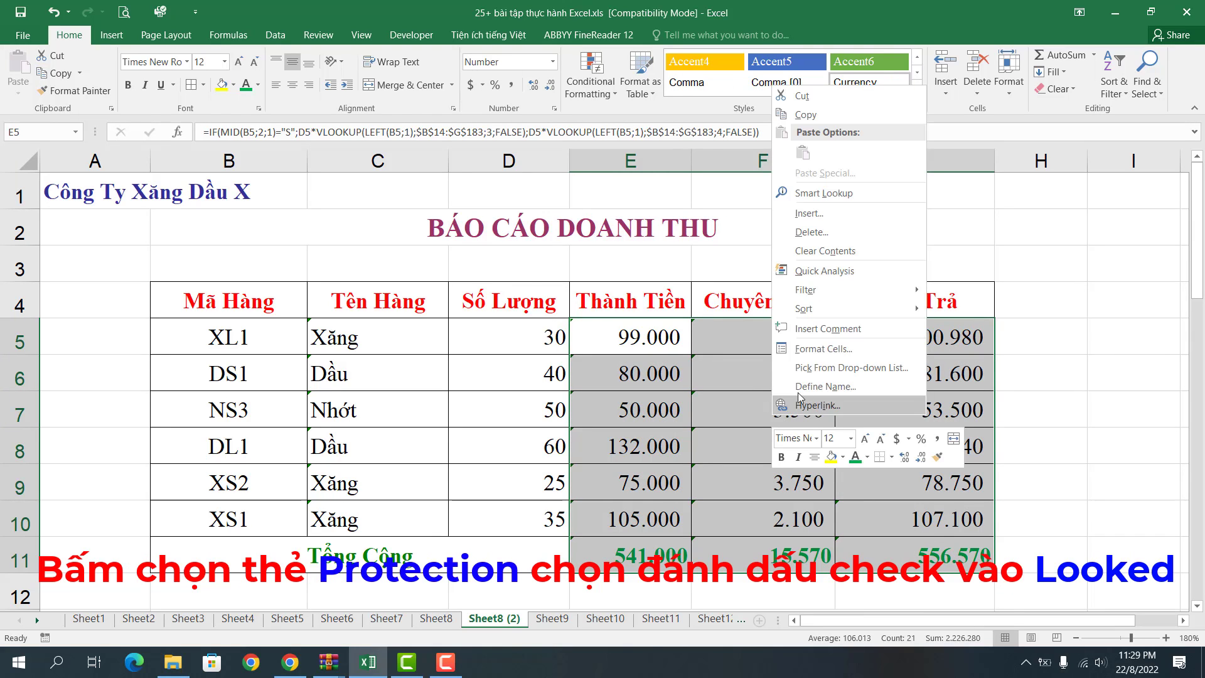
pyautogui.click(825, 353)
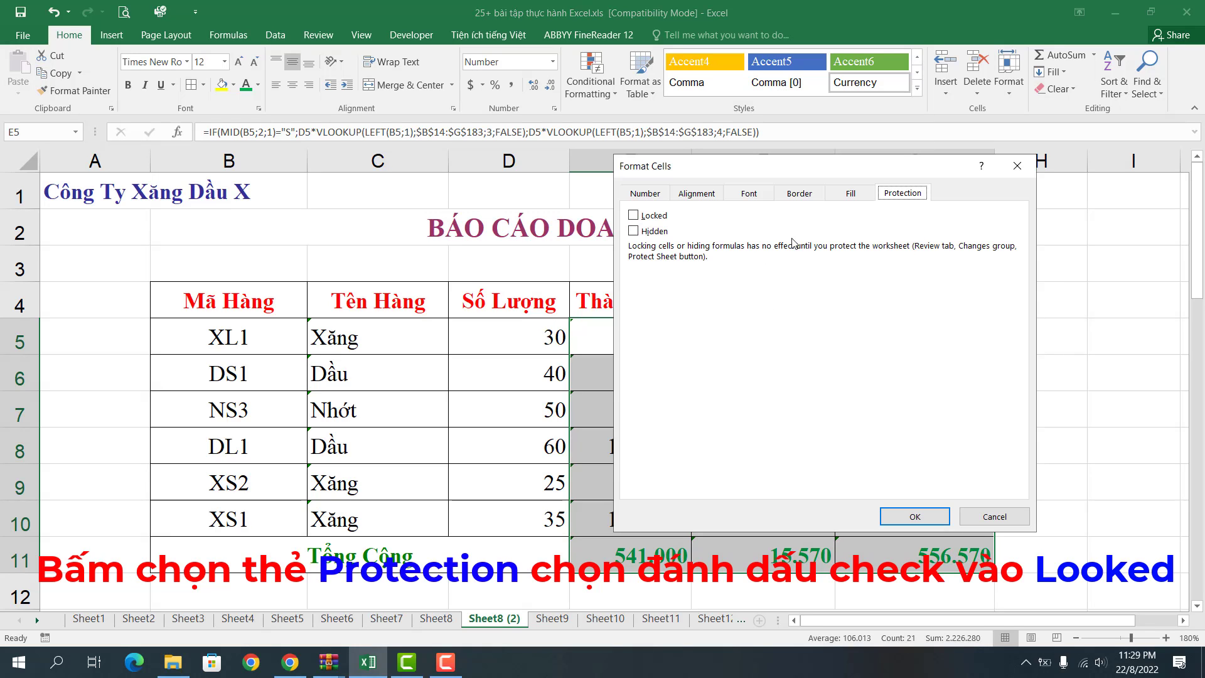
pyautogui.click(904, 196)
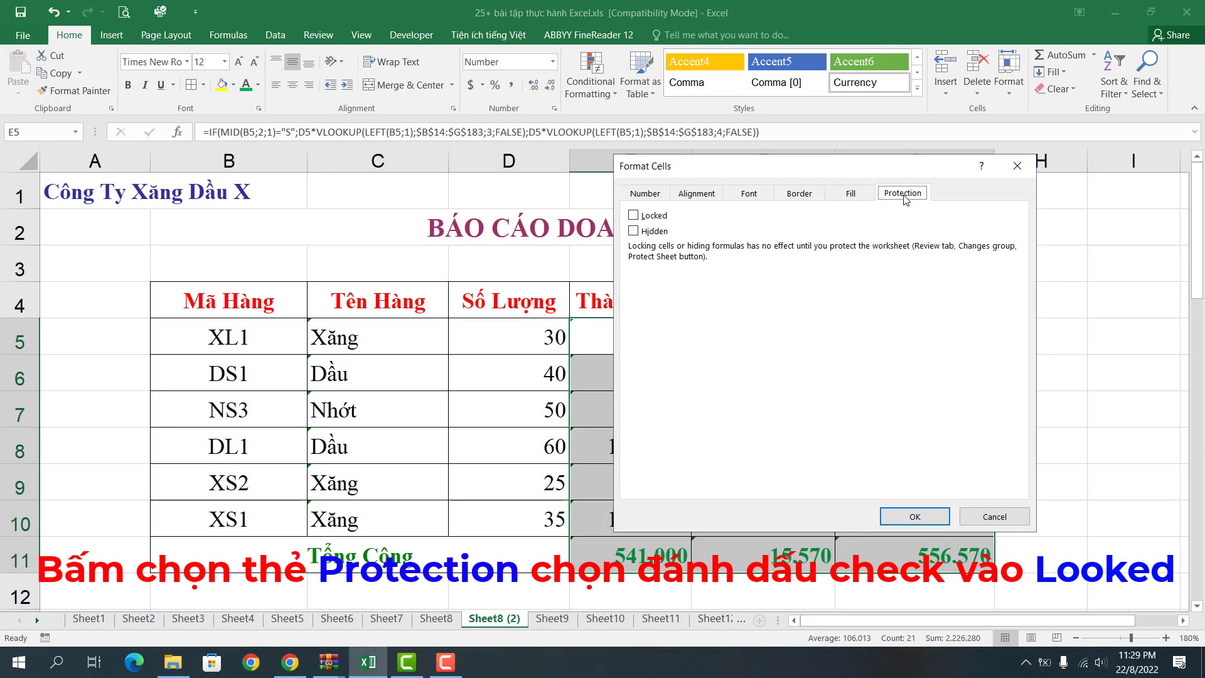
pyautogui.click(635, 218)
pyautogui.click(908, 518)
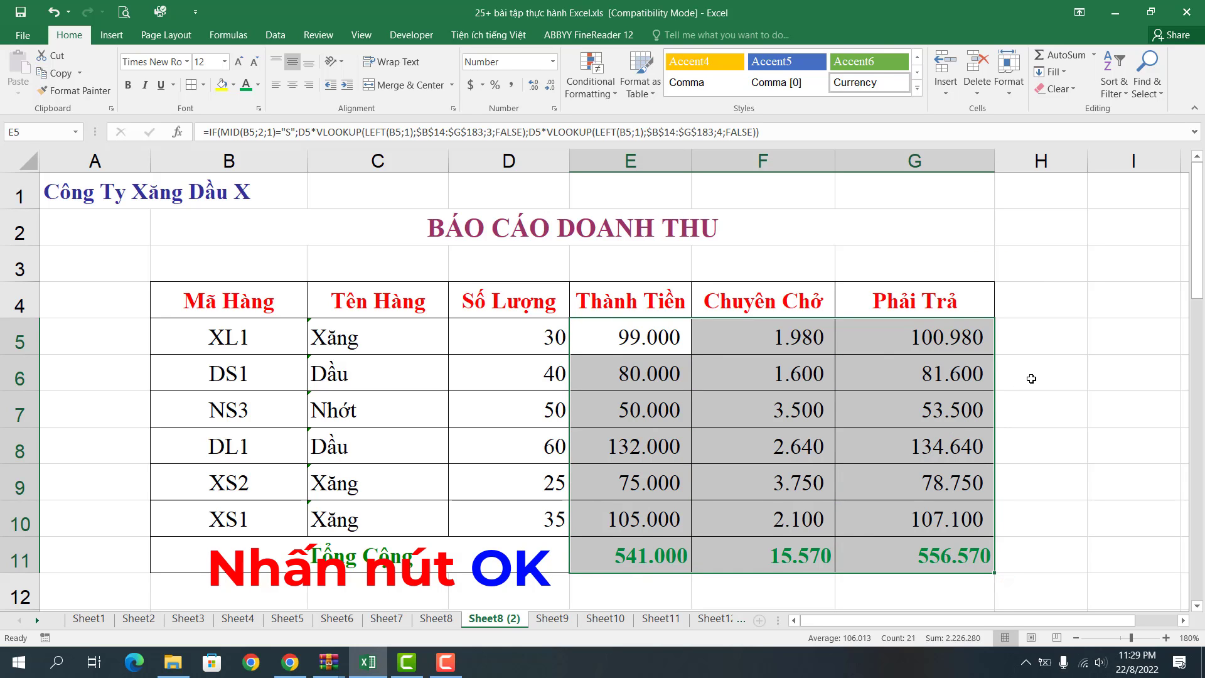
pyautogui.click(1031, 378)
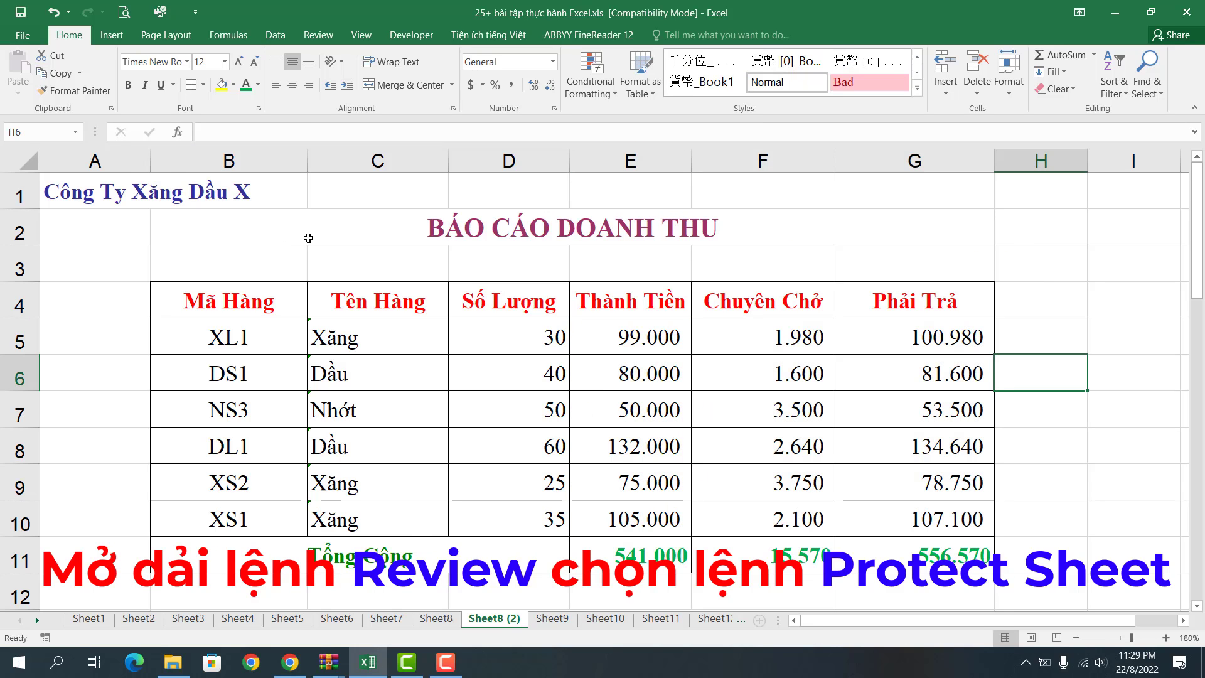
# Protect Sheet8 (2) from the Review tab with a password, entering it twice to confirm
pyautogui.click(318, 35)
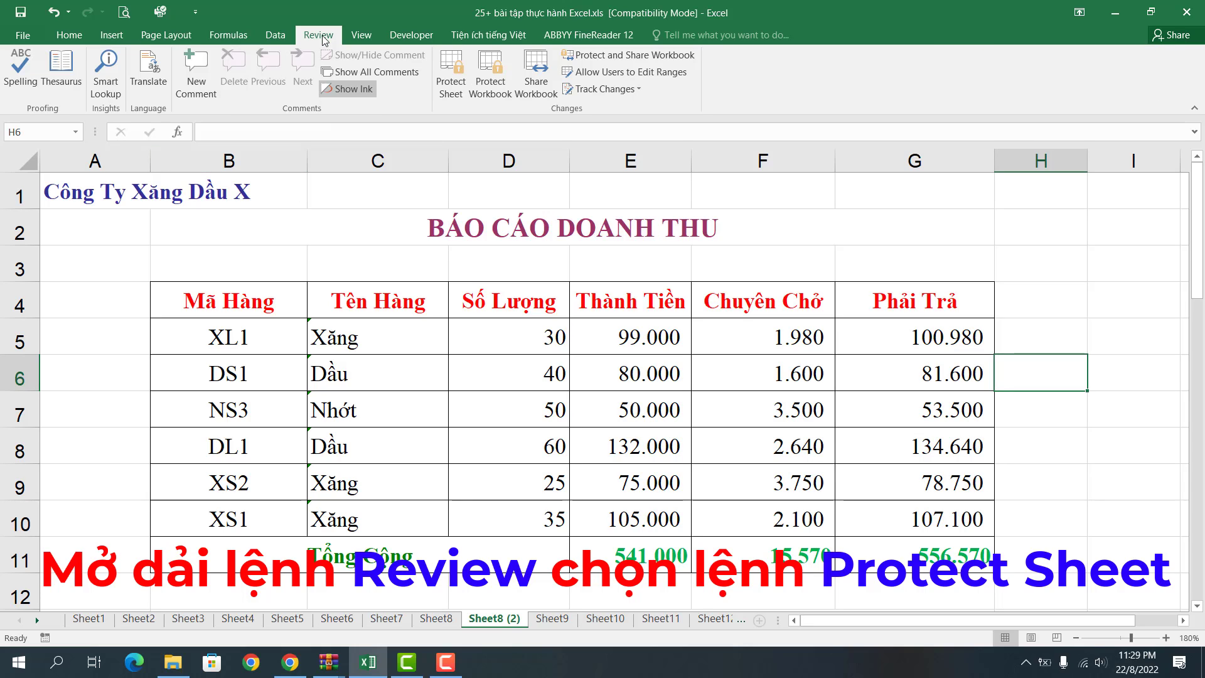
pyautogui.click(450, 101)
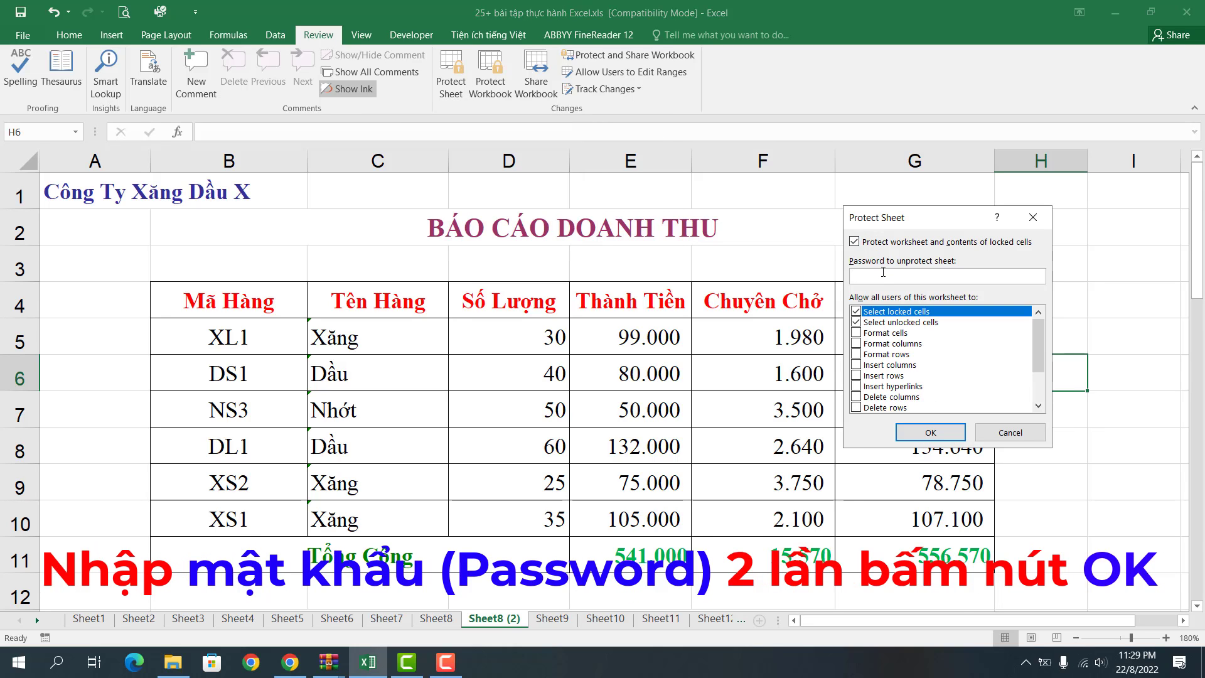
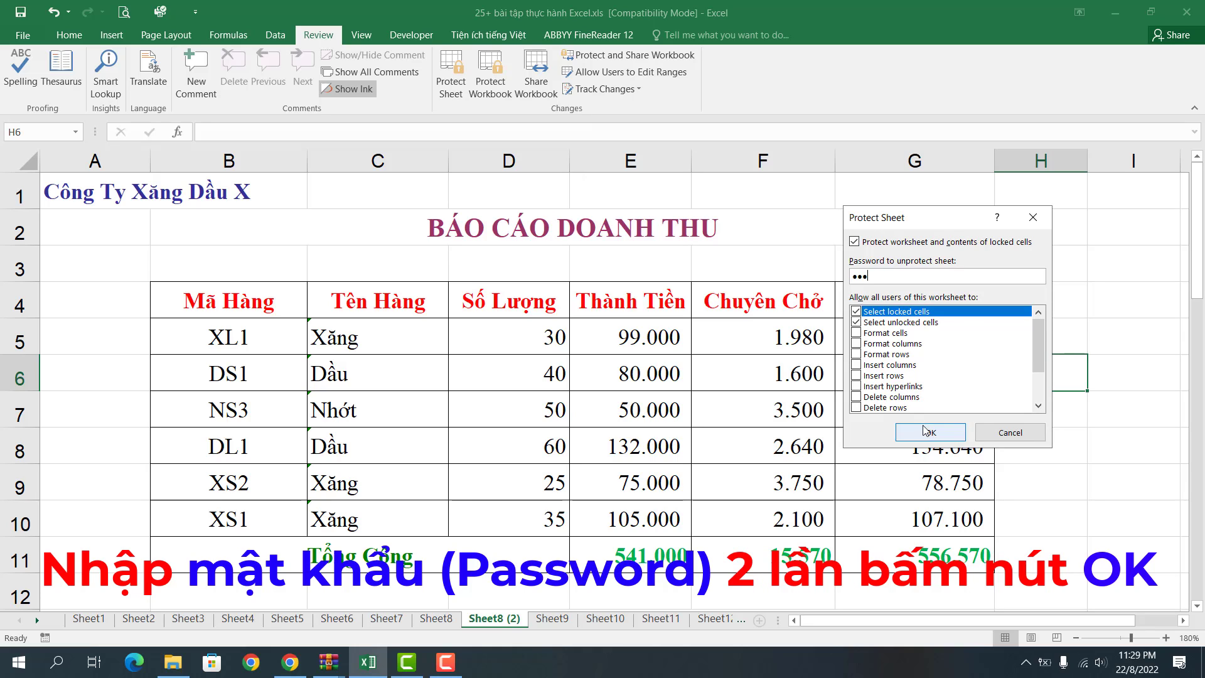
pyautogui.click(928, 432)
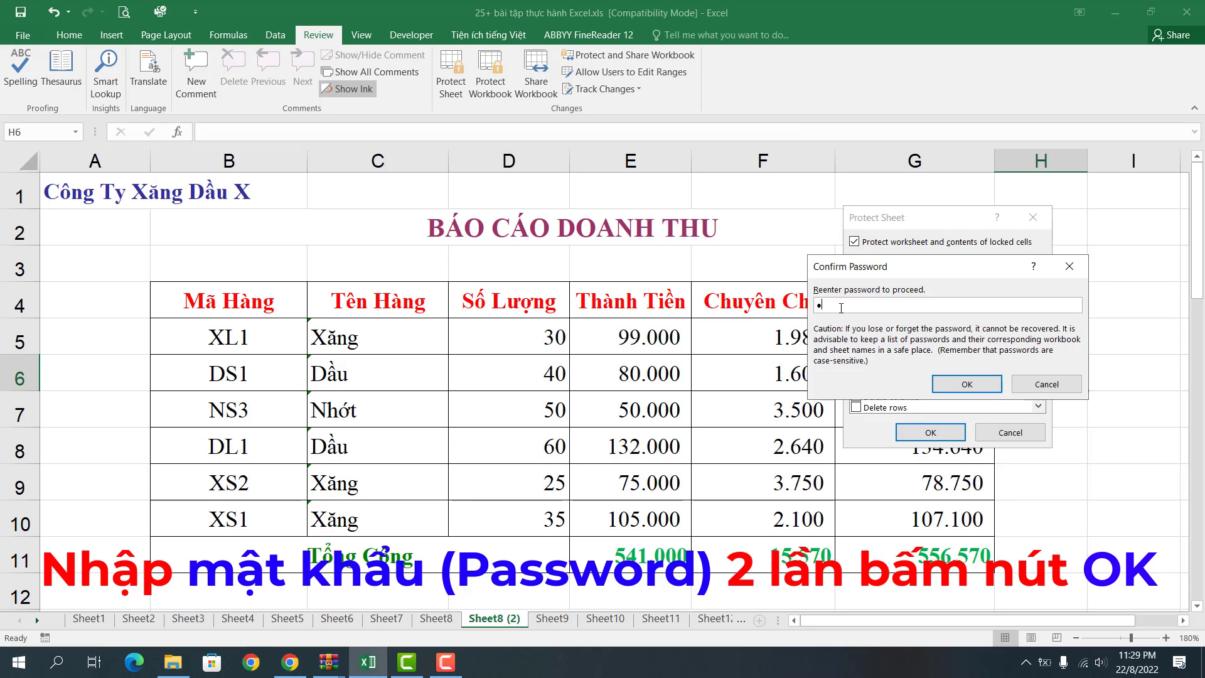
pyautogui.click(946, 388)
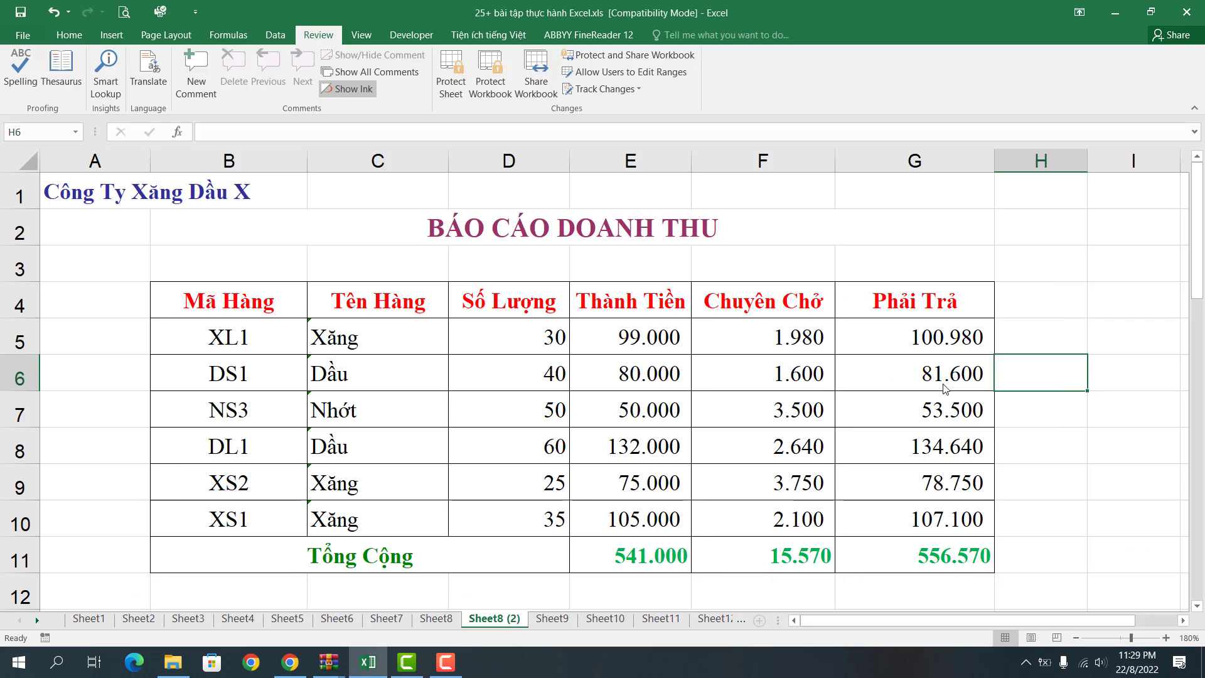
# Try editing the locked Chuyên Chở formula in F5 and dismiss the protection warning
pyautogui.click(731, 349)
pyautogui.click(890, 346)
pyautogui.click(758, 353)
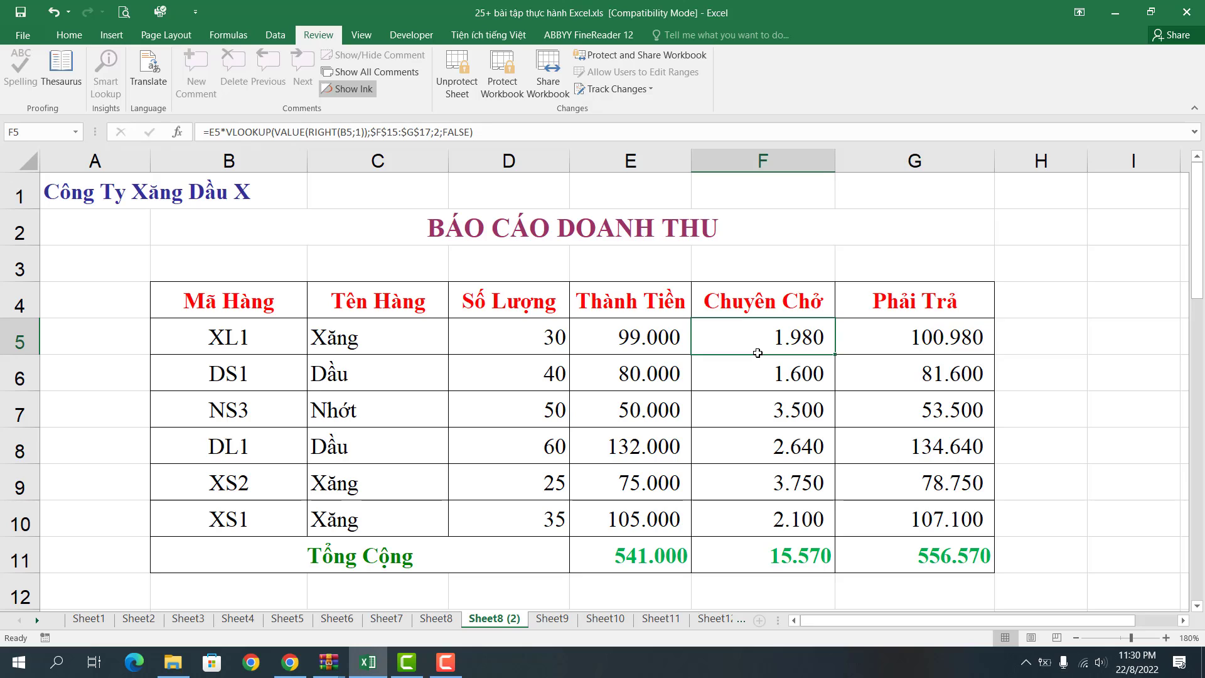
pyautogui.doubleClick(757, 354)
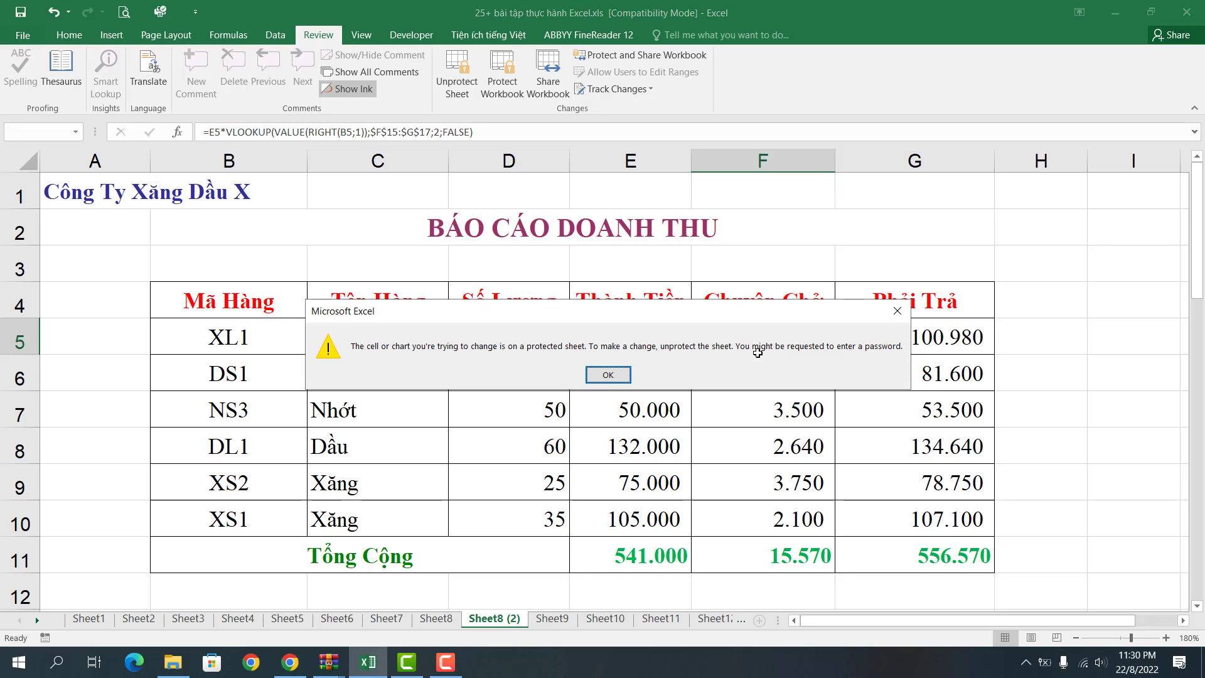
pyautogui.click(613, 376)
# Change the quantities to 45 in D5 and D8 and 60 in D7
pyautogui.click(506, 343)
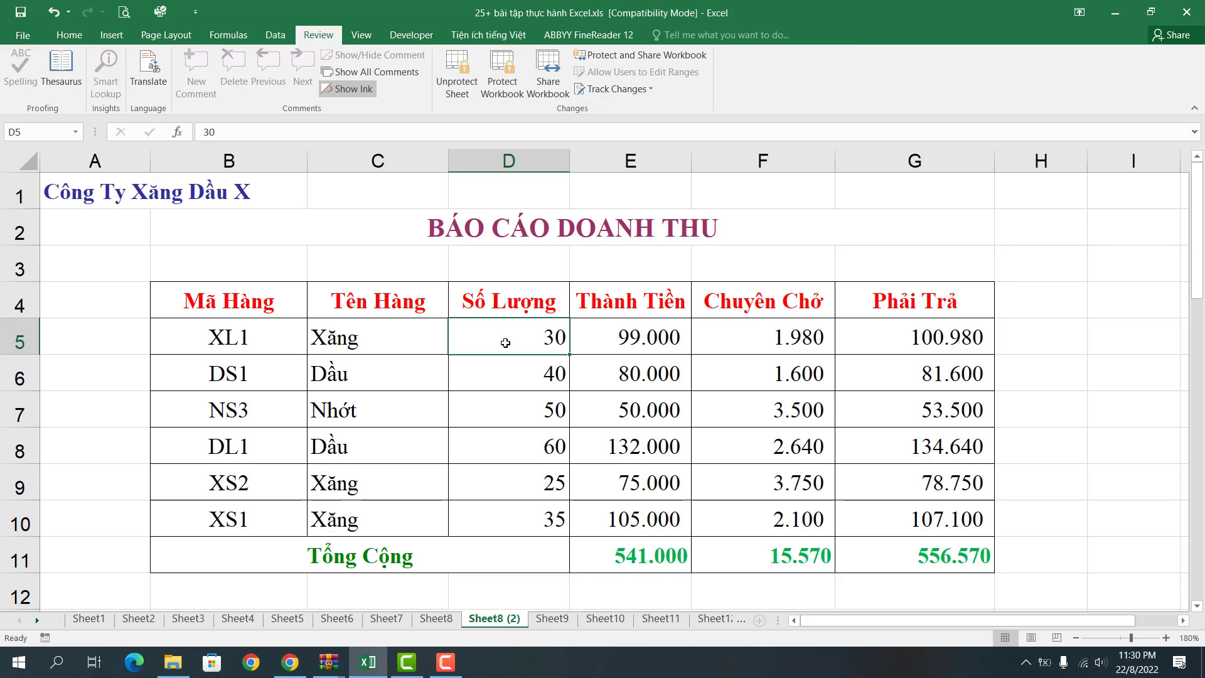
pyautogui.write('45')
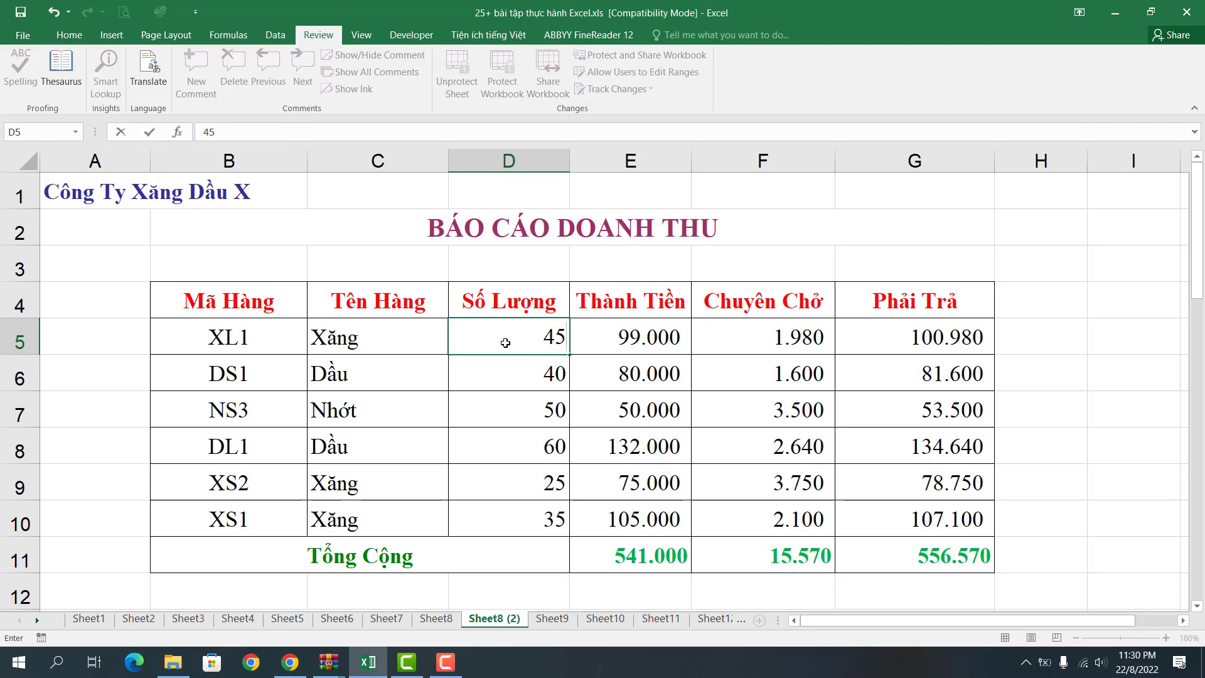
pyautogui.click(510, 374)
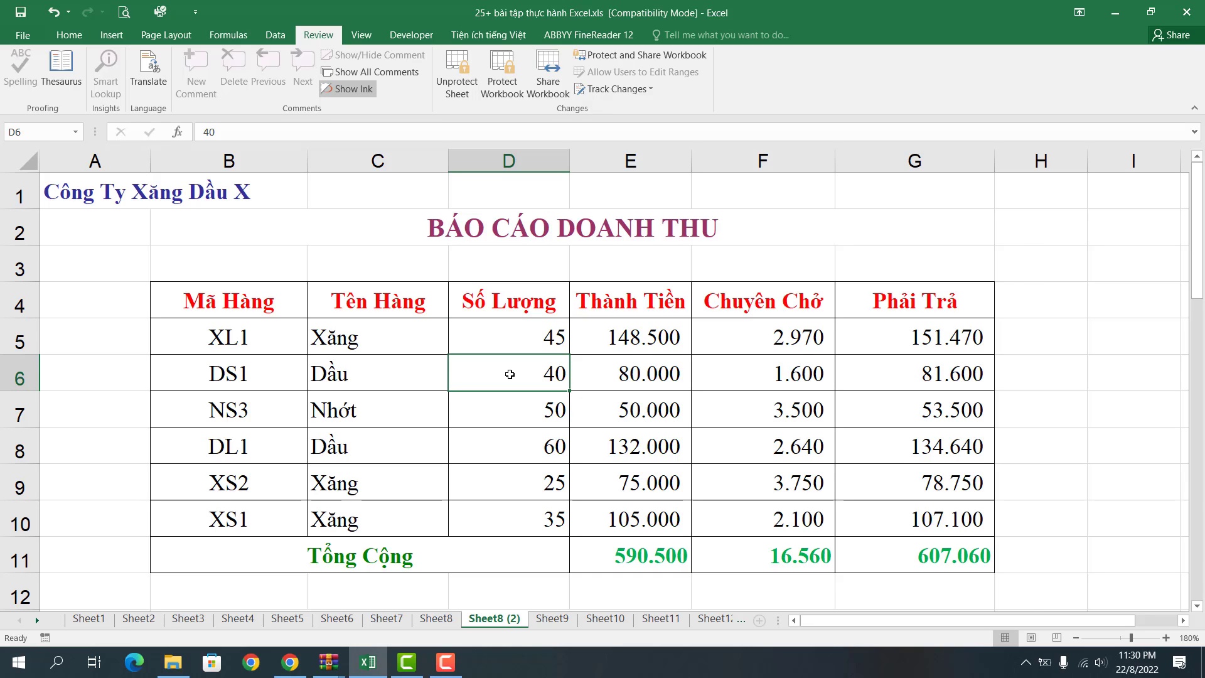
pyautogui.click(527, 410)
pyautogui.click(550, 447)
pyautogui.write('45')
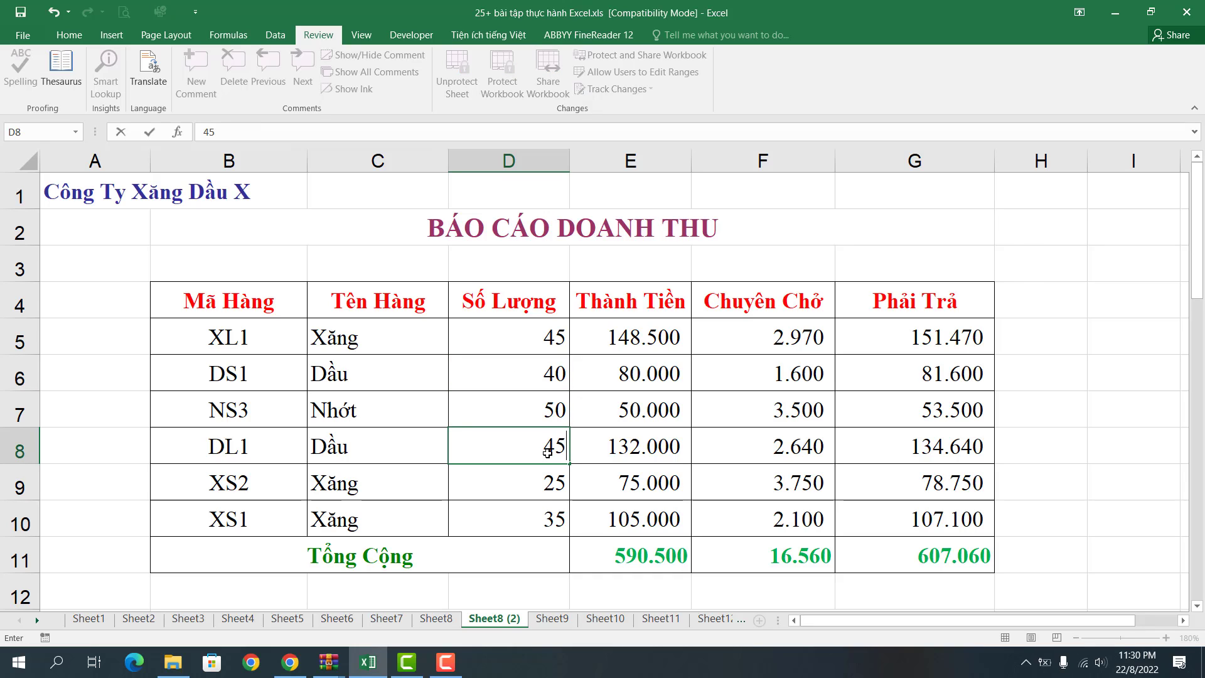
pyautogui.click(545, 417)
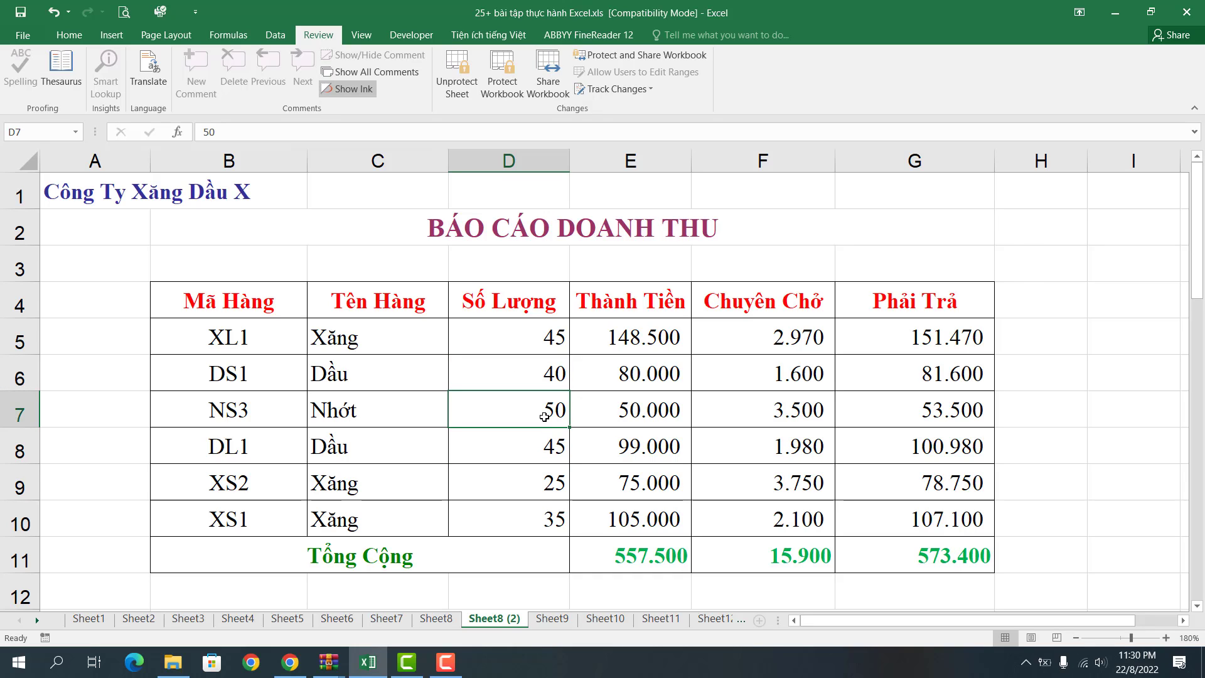
pyautogui.write('60')
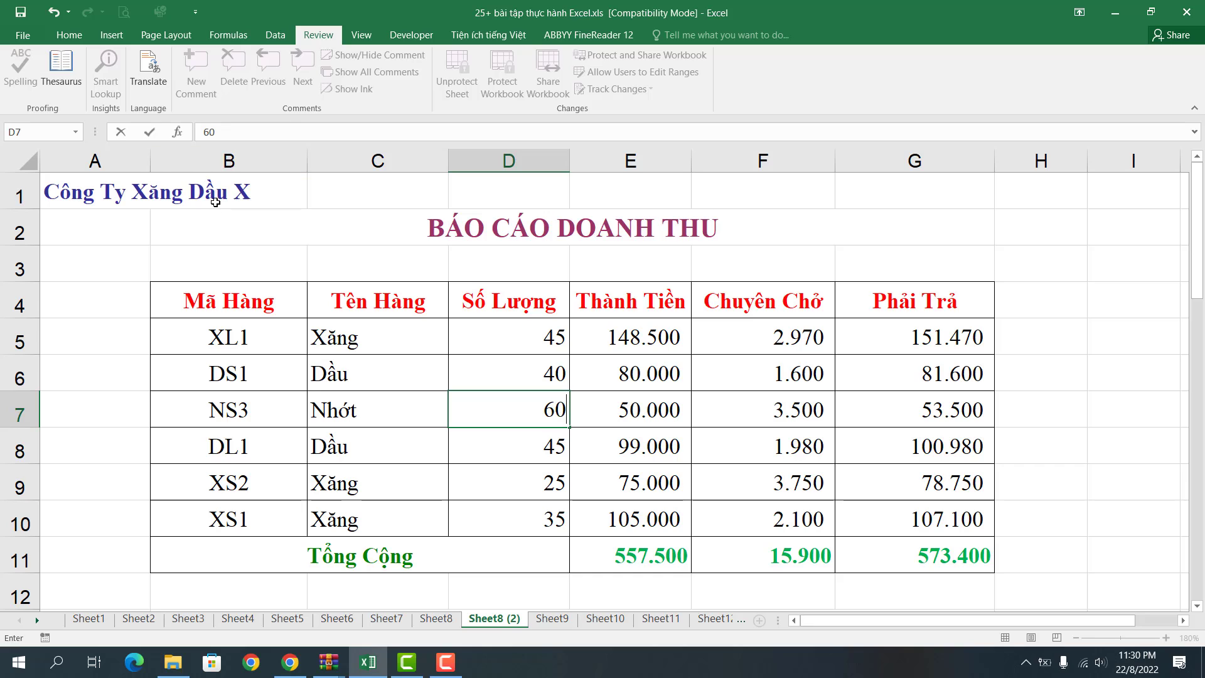
pyautogui.click(215, 202)
# Remove the trailing X from the A1 title so it reads 'Công Ty Xăng Dầu'
pyautogui.click(87, 192)
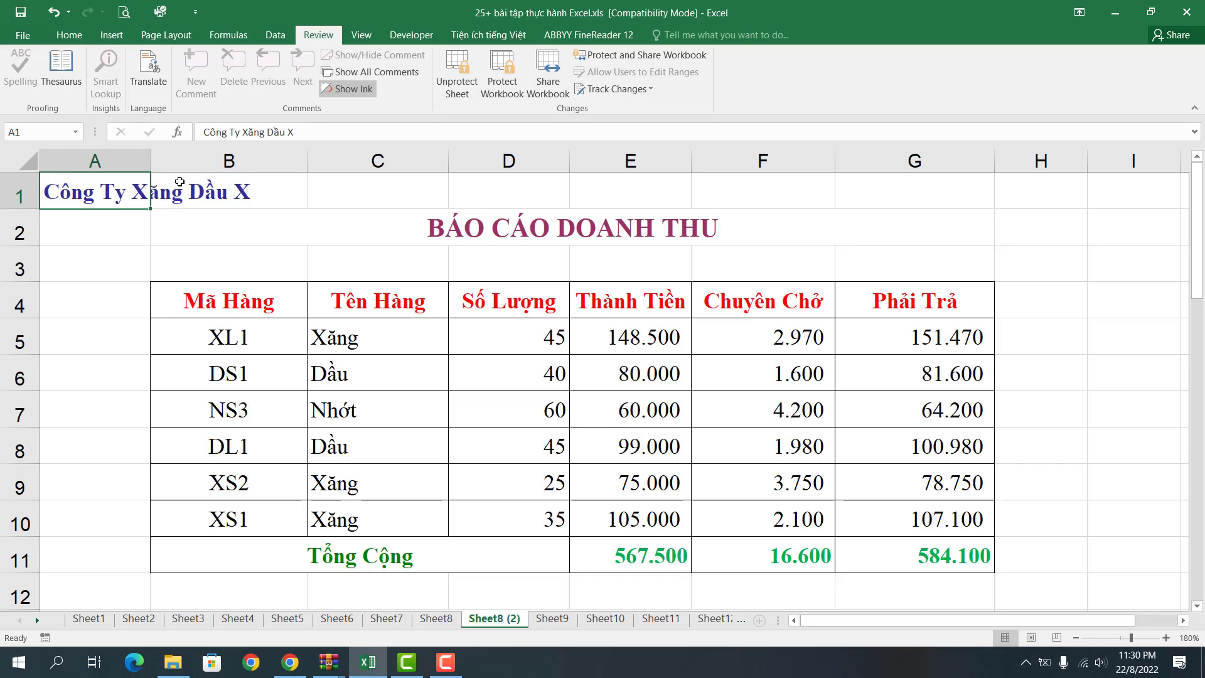
pyautogui.click(309, 137)
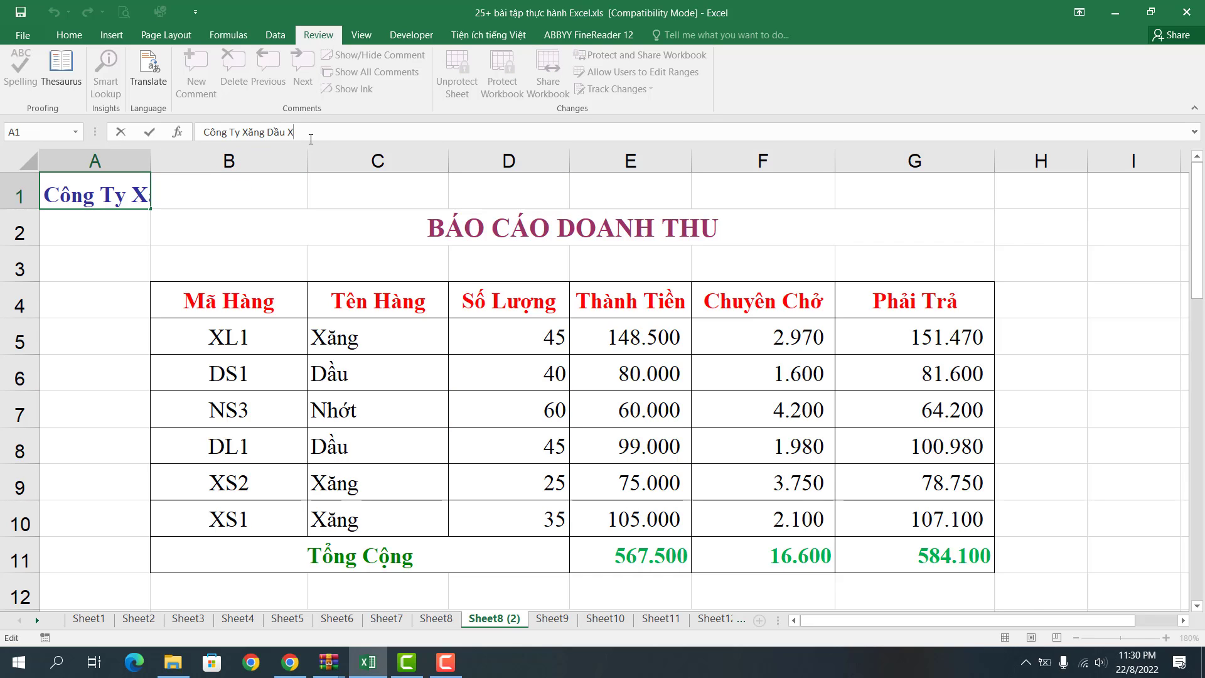
pyautogui.press('BackSpace')
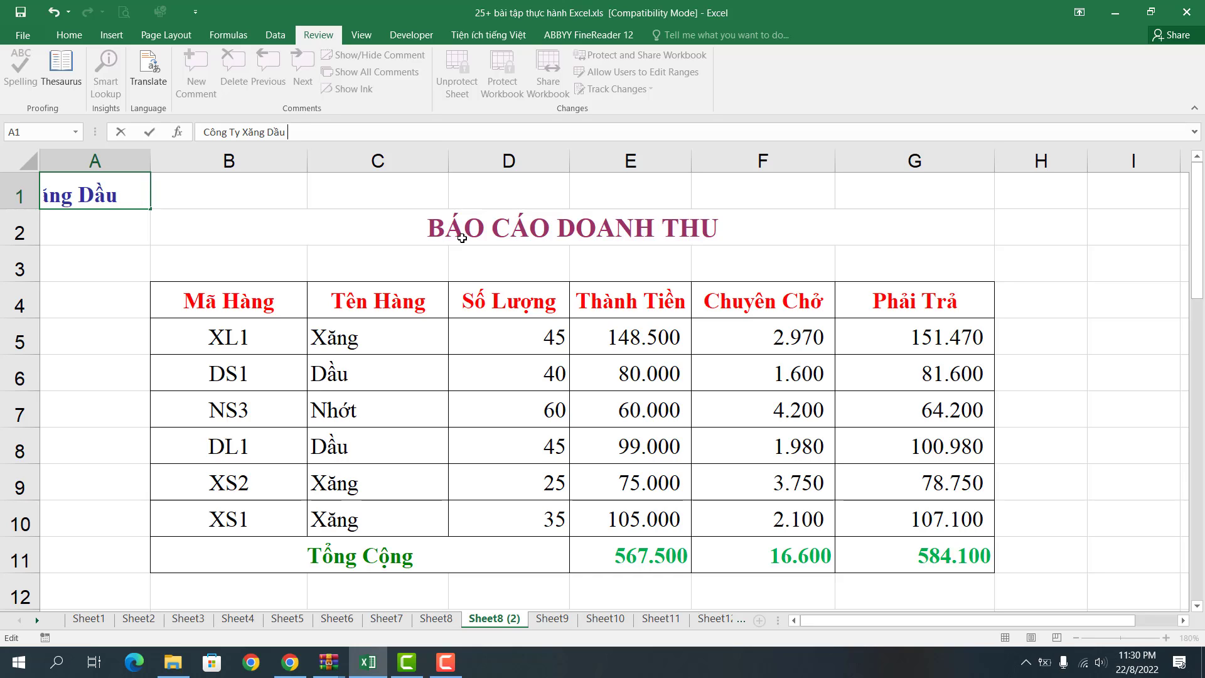
pyautogui.click(463, 238)
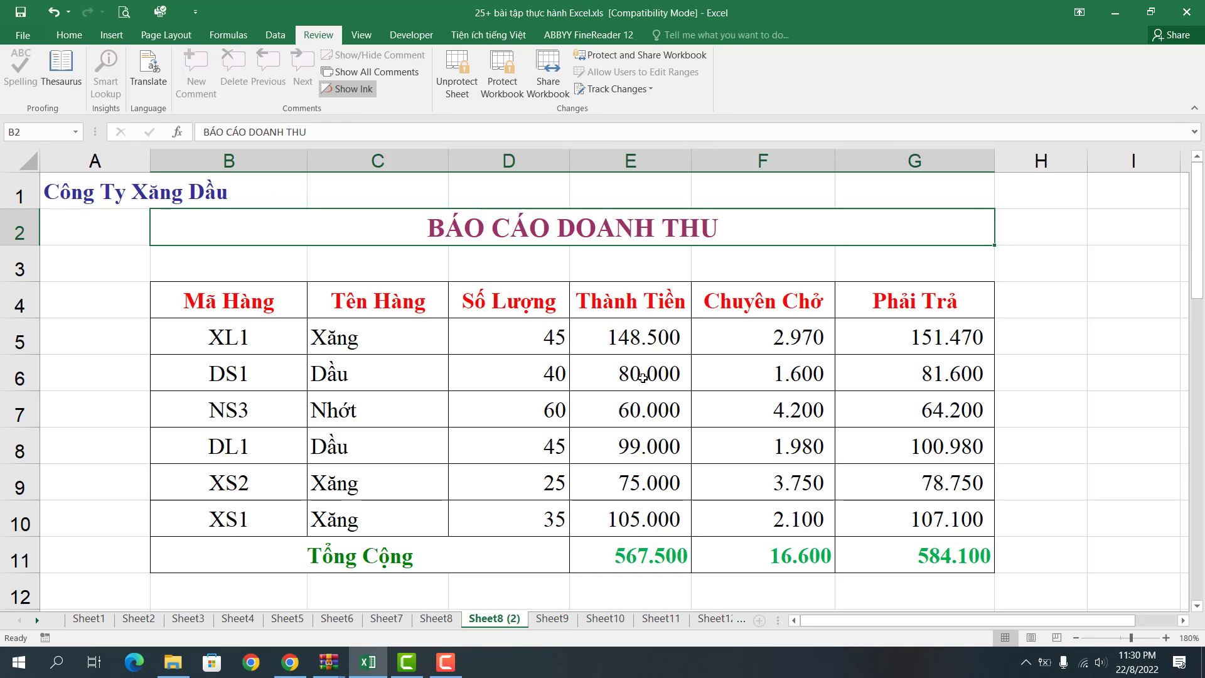
# Try deleting the locked formula in F7 and dismiss the protection warning
pyautogui.click(778, 406)
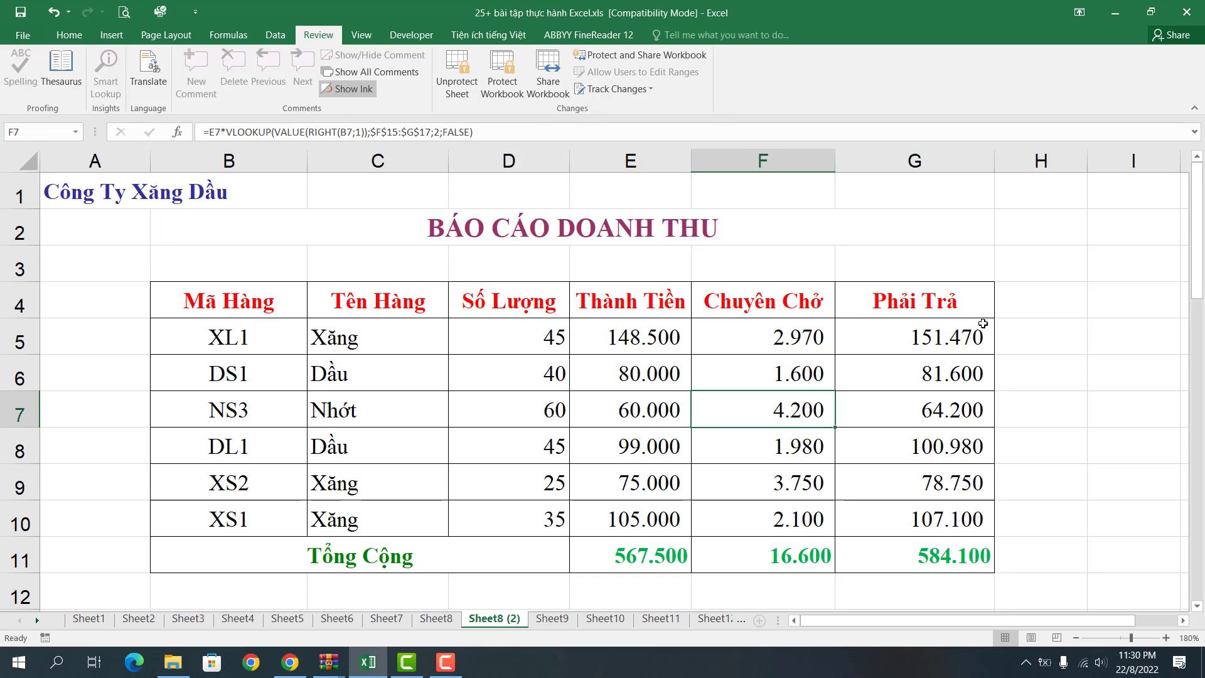
pyautogui.press('Delete')
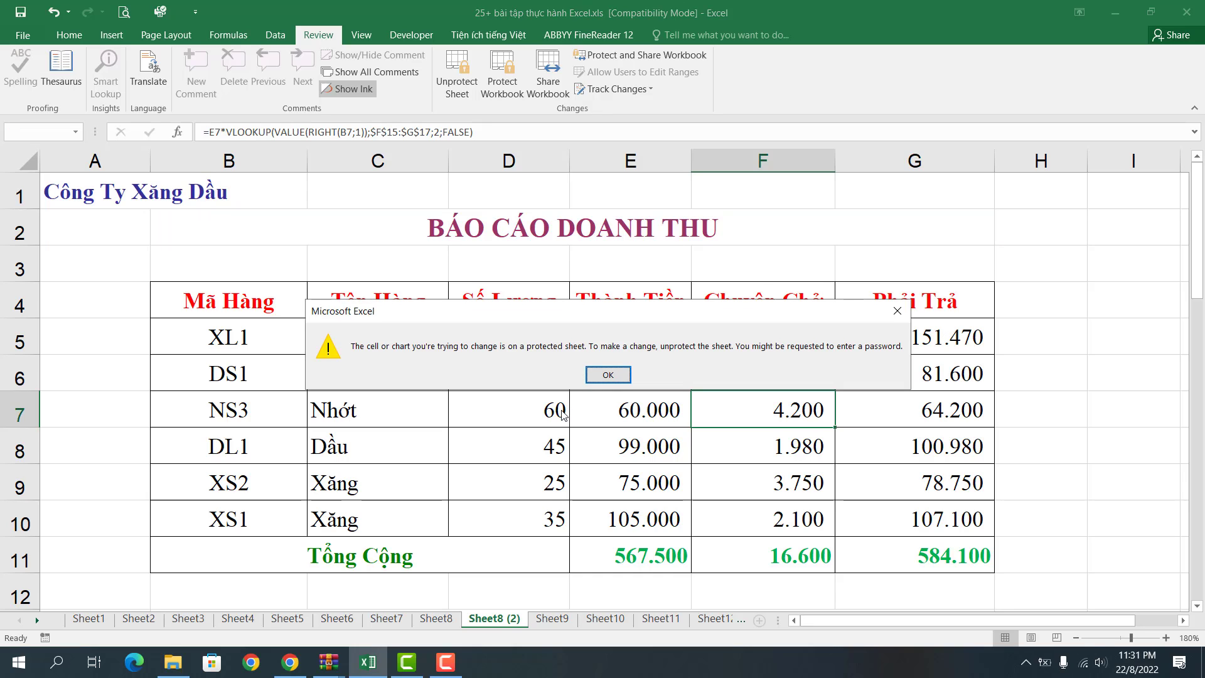
pyautogui.click(608, 374)
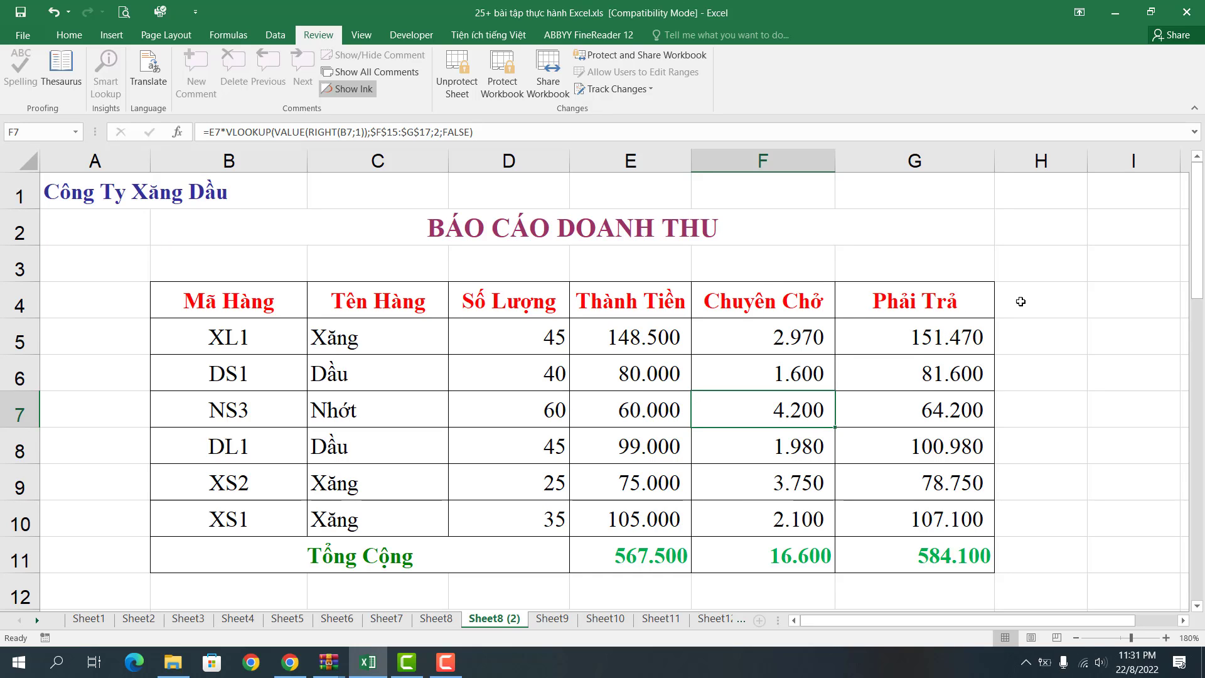